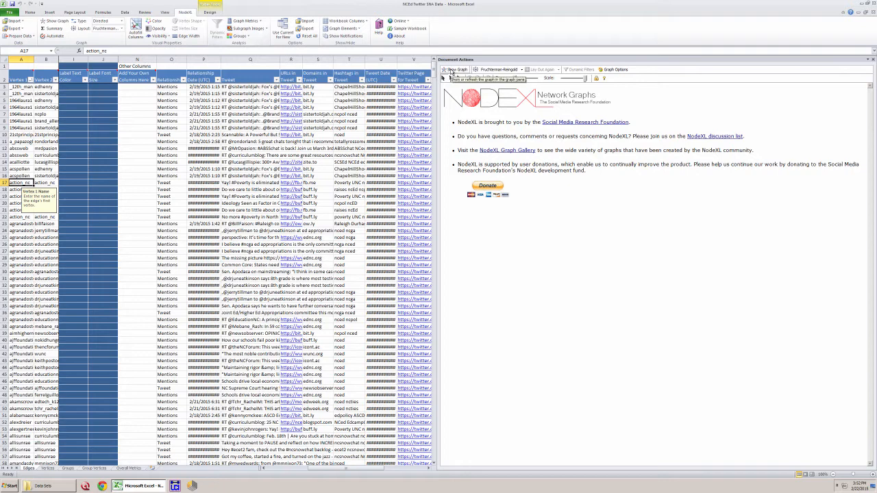
Show the network graph and highlight the edge from row 5 of the Edges worksheet in it.
click(452, 71)
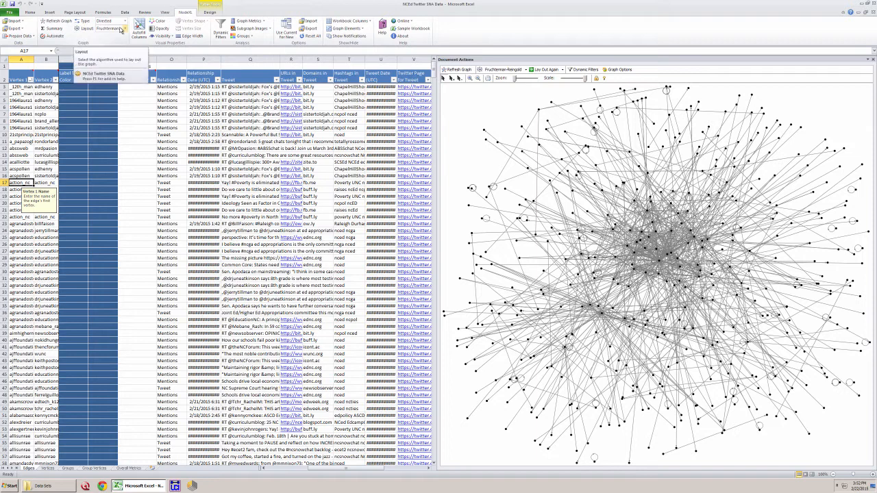
click(25, 100)
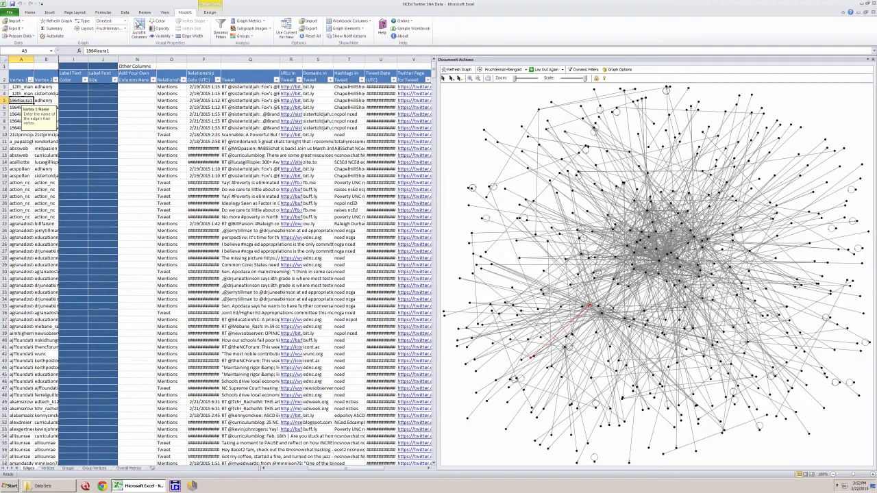
mouse_move(589, 305)
Inspect the Followed, Followers and Tweets data on the Vertices worksheet, including the entry in AE272, and return to the Edges worksheet.
click(31, 37)
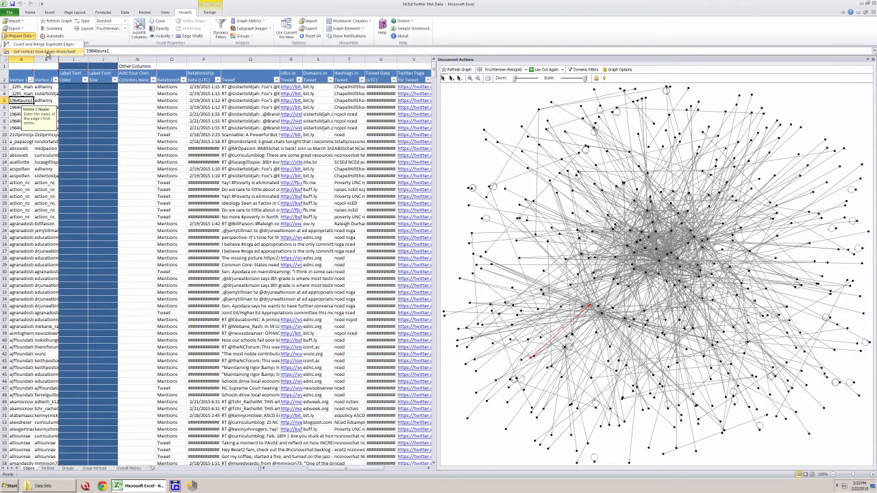
click(45, 469)
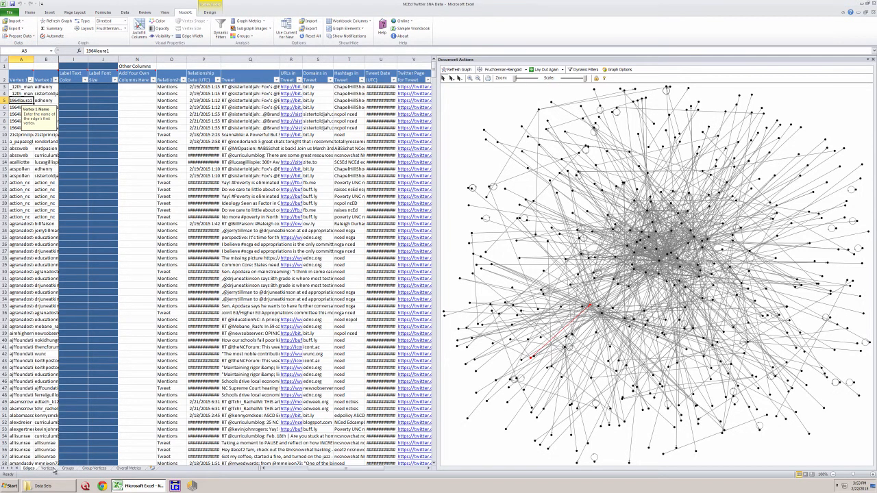
click(46, 468)
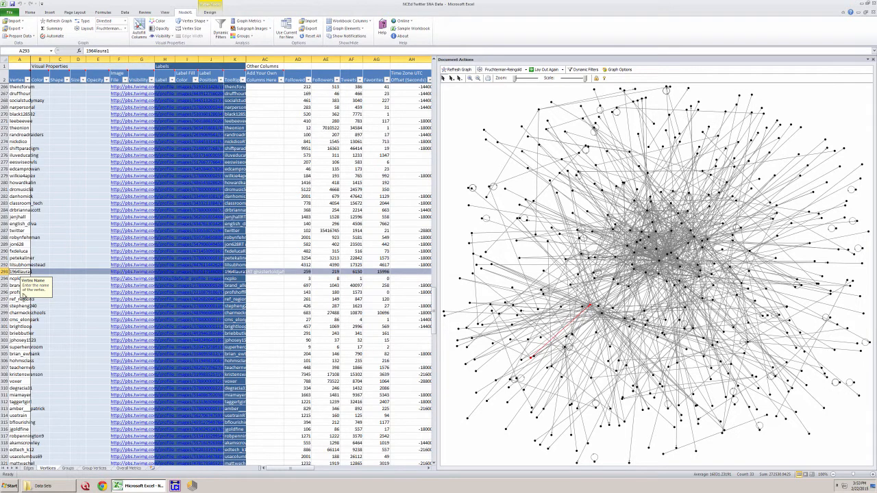
click(296, 79)
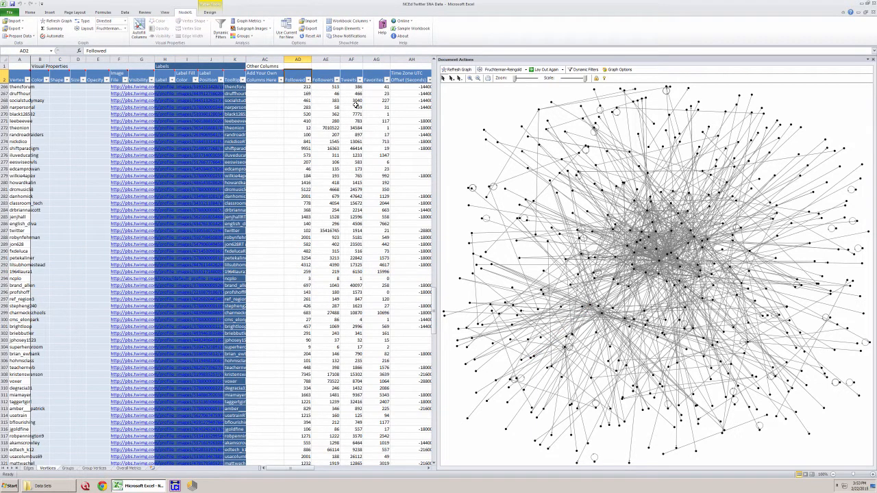
click(356, 106)
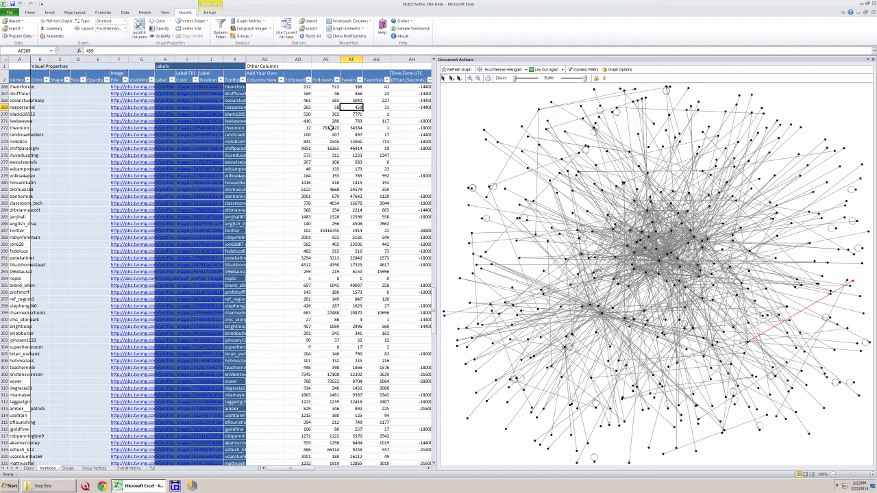
click(331, 127)
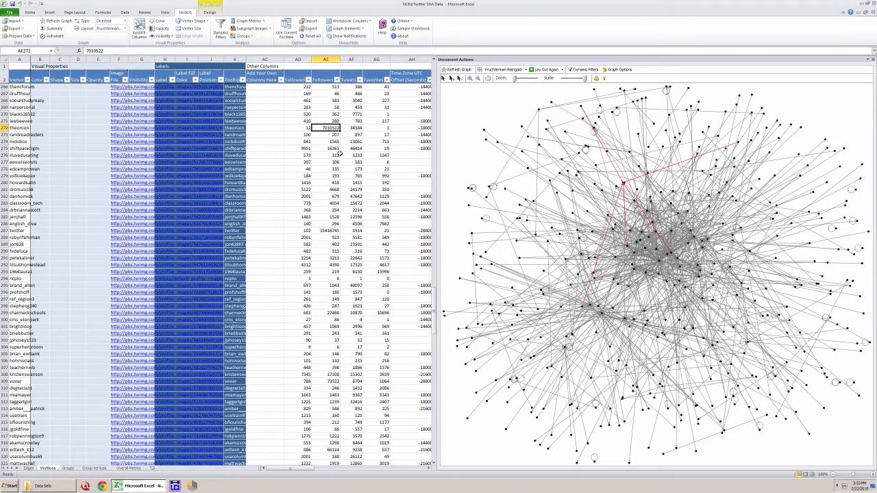
click(29, 468)
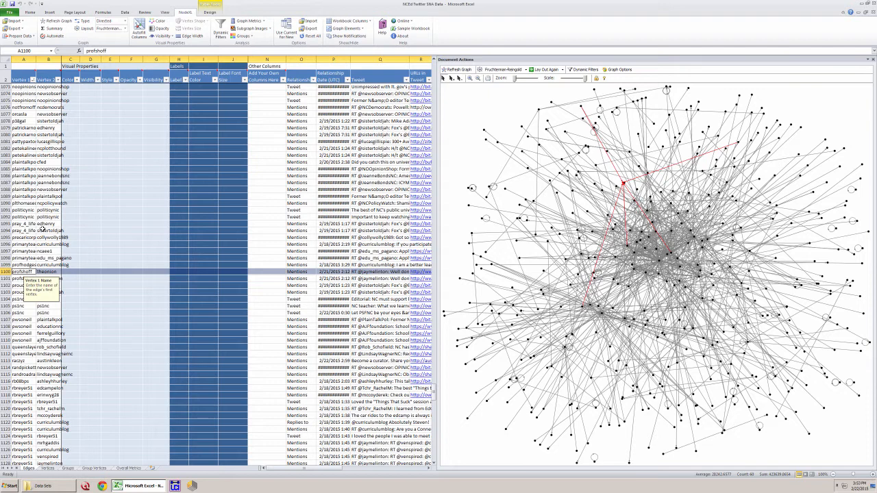
click(20, 36)
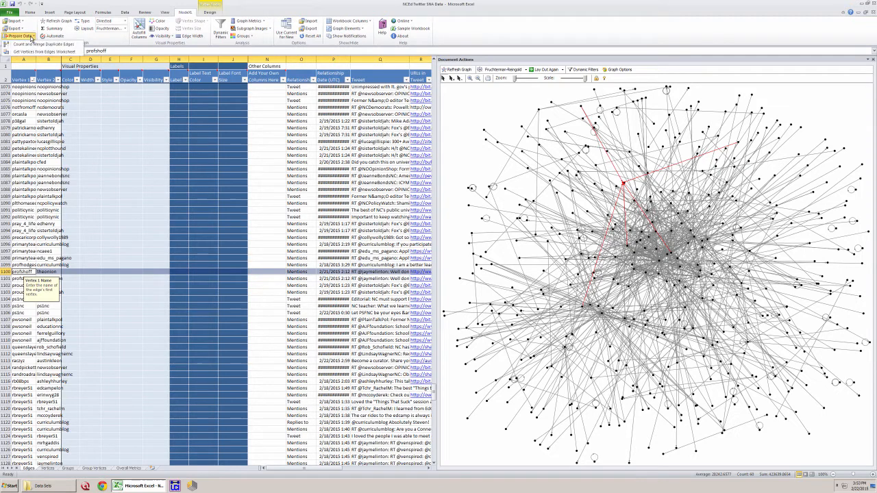
click(27, 44)
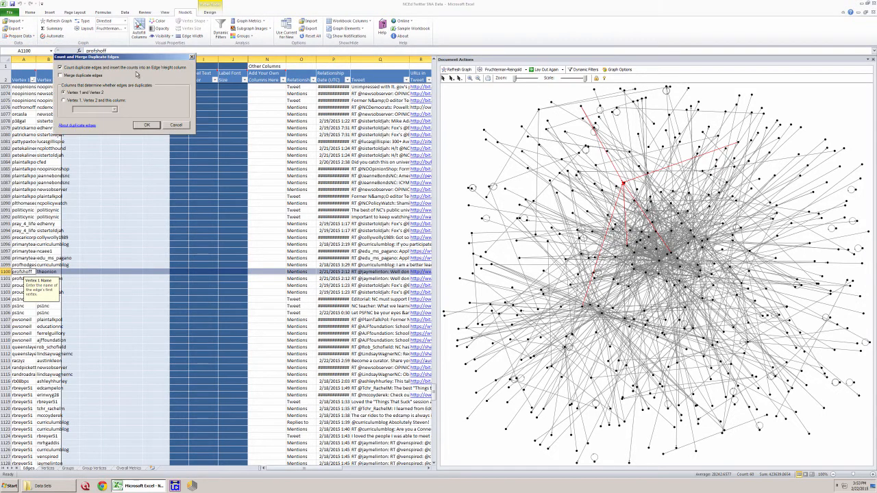
click(175, 125)
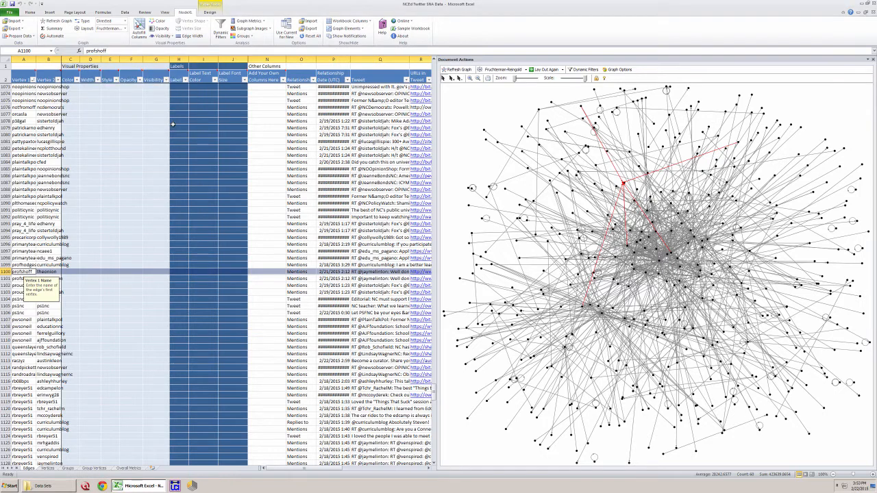
Sort the edges by Vertex 1 from A to Z and select the repeated action_nc vertex pairs in A17:B22.
click(32, 79)
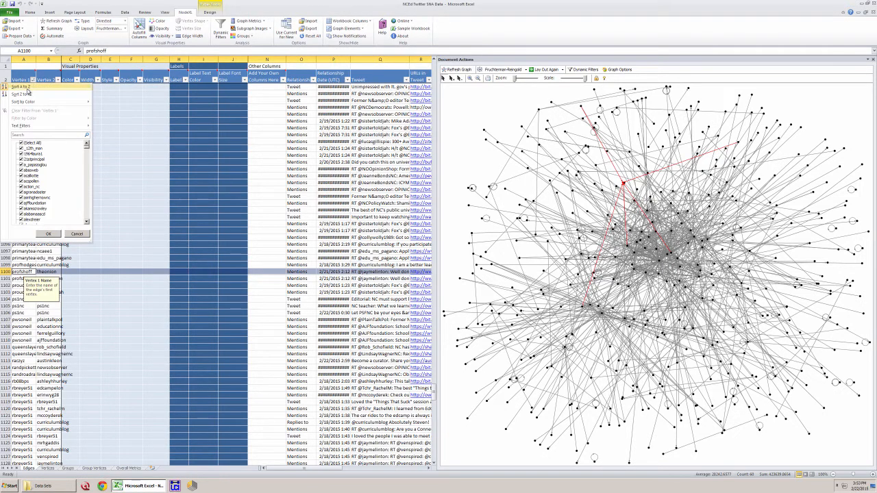
click(27, 88)
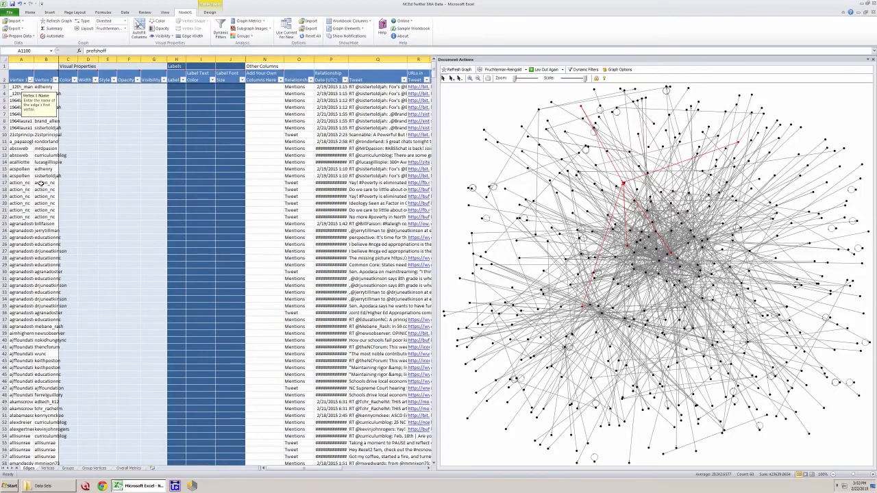
click(24, 183)
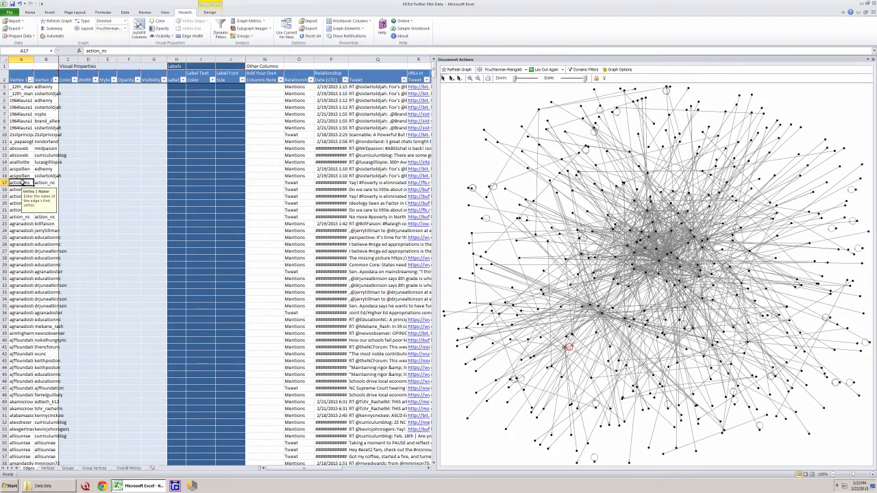
key(shift+Right)
key(shift+Down)
key(shift+Down)
key(shift+Down)
key(shift+Down)
key(shift+Down)
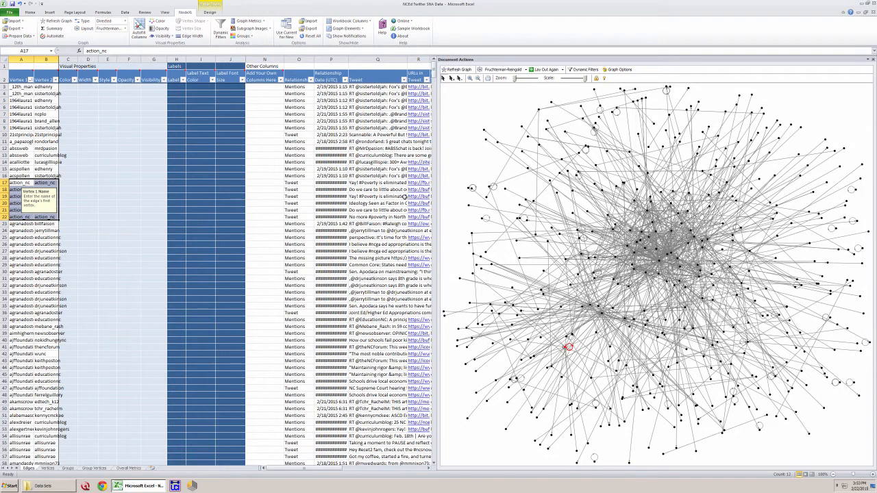
Read through the full text of the tweets in cells Q17 to Q23.
click(376, 183)
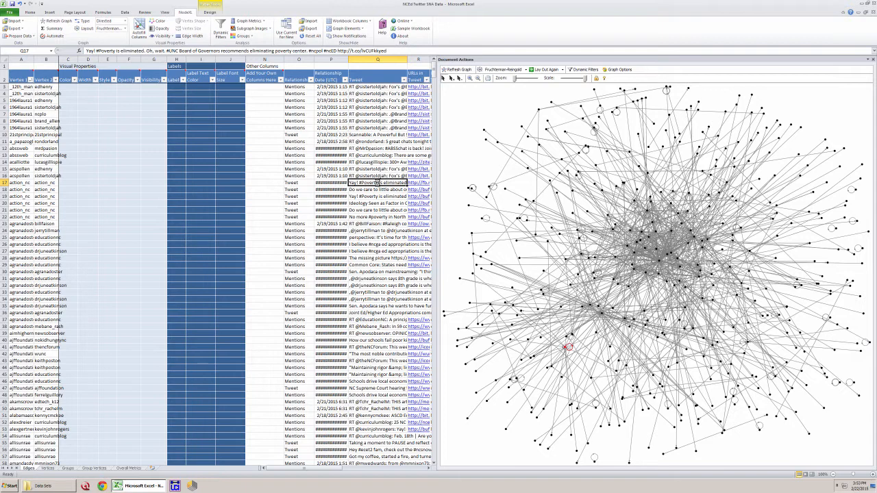
key(Down)
key(Down)
key(Down)
key(Down)
key(Down)
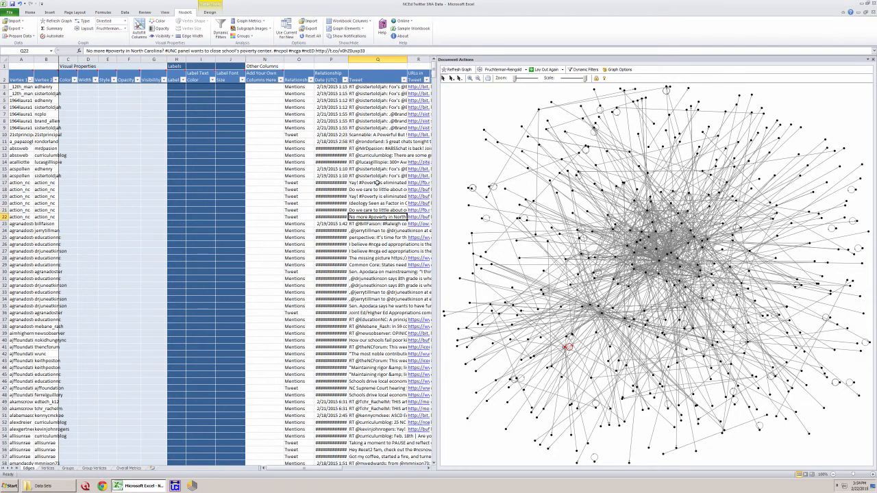
key(Down)
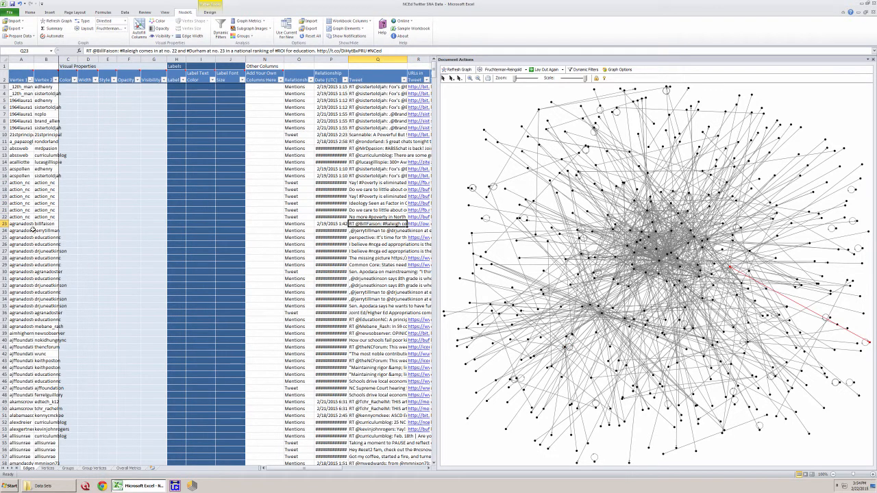
Compare the two duplicate edges in rows 25 and 26 by selecting A25:Q26 and reading their tweets.
click(21, 237)
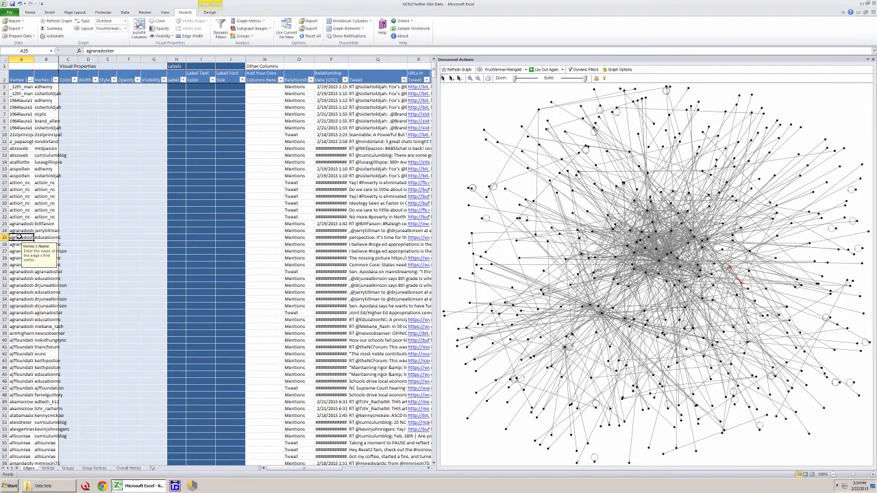
key(shift+Right)
key(shift+Right)
key(shift+Right)
key(shift+Right)
key(shift+Right)
key(shift+Right)
key(shift+Right)
key(shift+Right)
key(shift+Right)
key(shift+Right)
key(shift+Right)
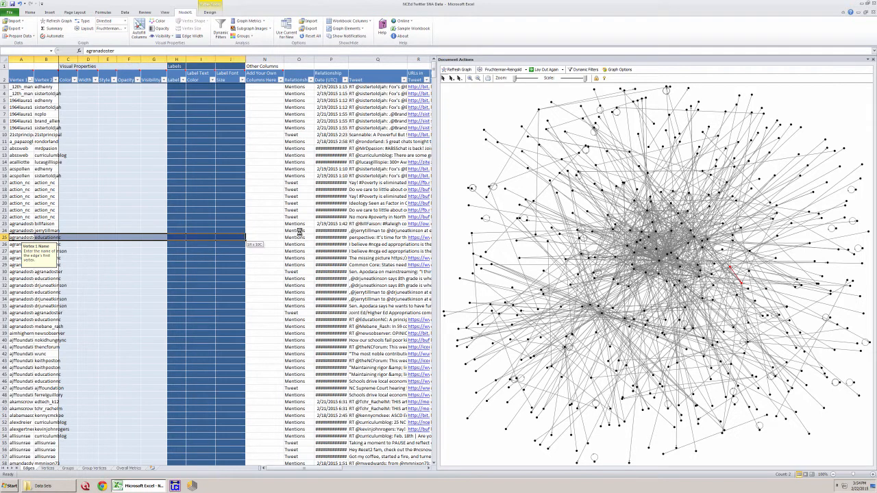
key(shift+Right)
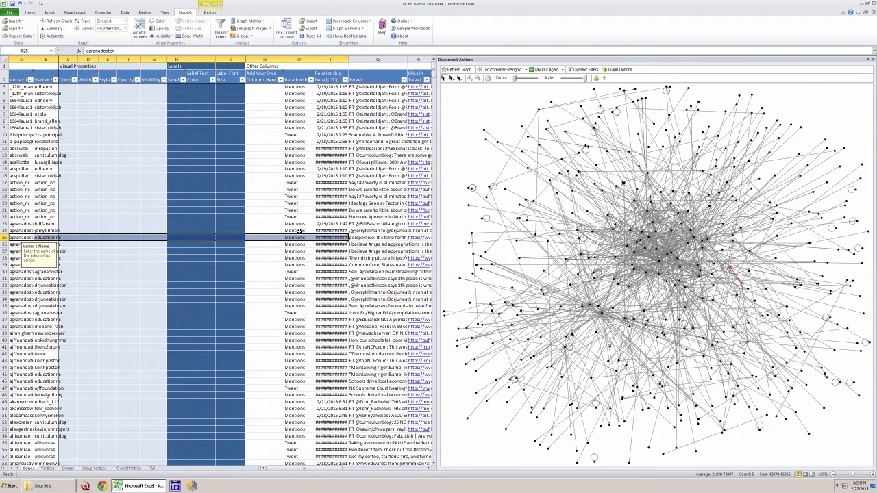
key(shift+Down)
key(shift+Right)
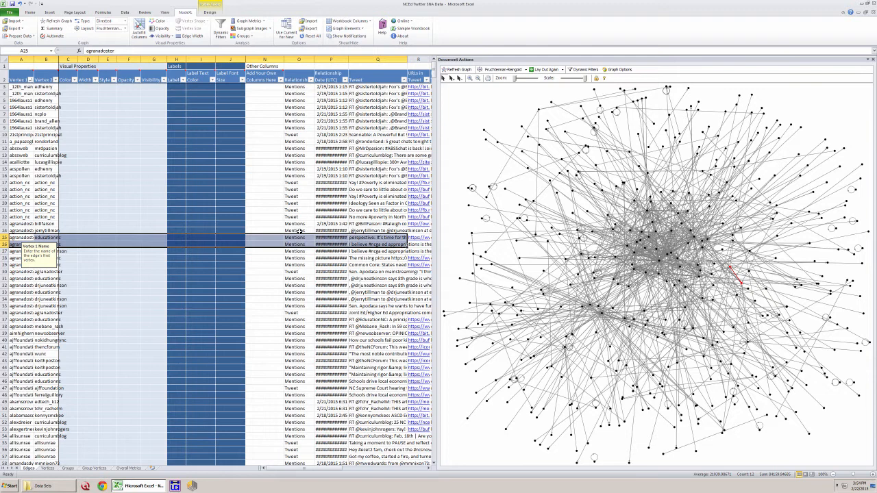
click(376, 238)
click(372, 243)
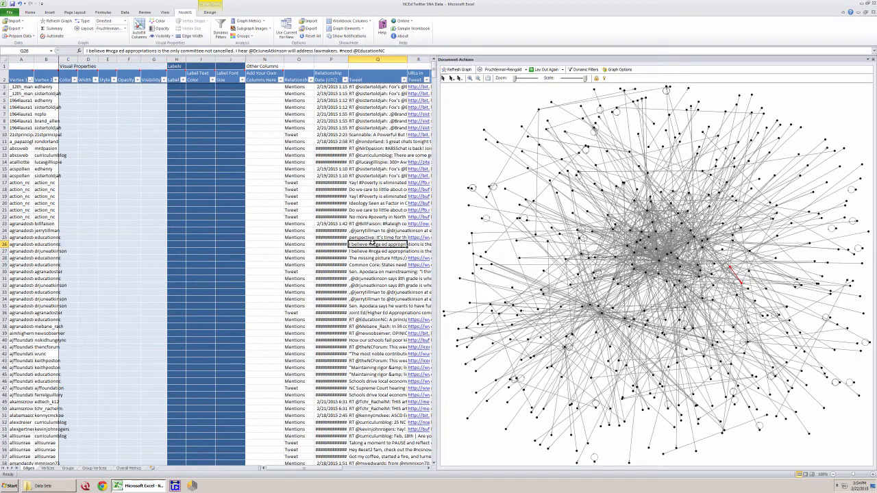
Count duplicate edges by Vertex 1 and Vertex 2 into an Edge Weight column, without merging them.
click(32, 36)
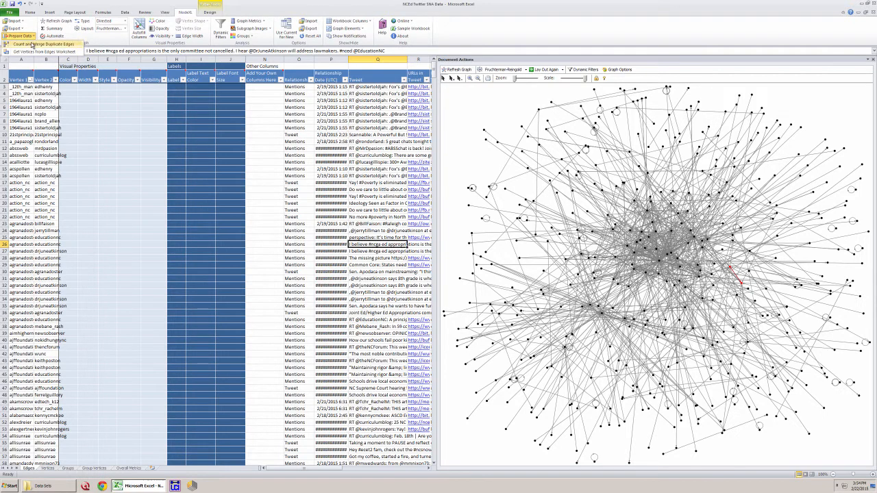
click(31, 45)
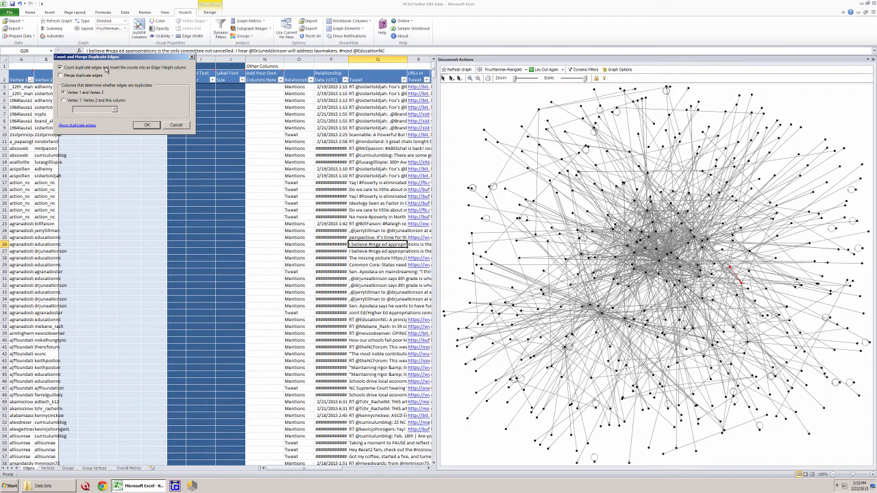
click(146, 126)
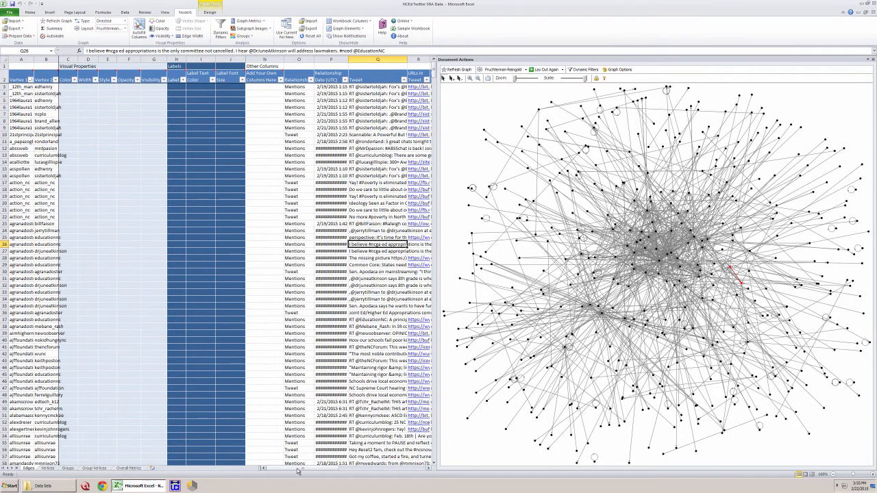
Sort the Edges worksheet by Edge Weight from largest to smallest.
drag(302, 469, 391, 475)
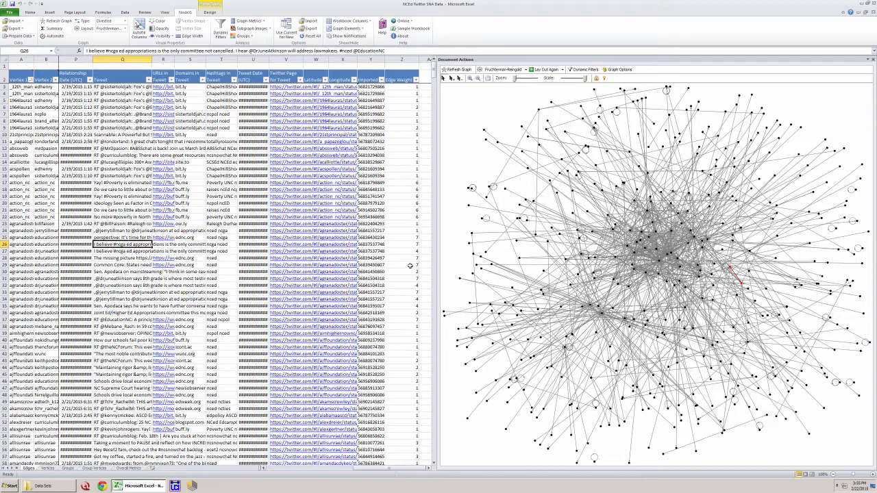
click(411, 196)
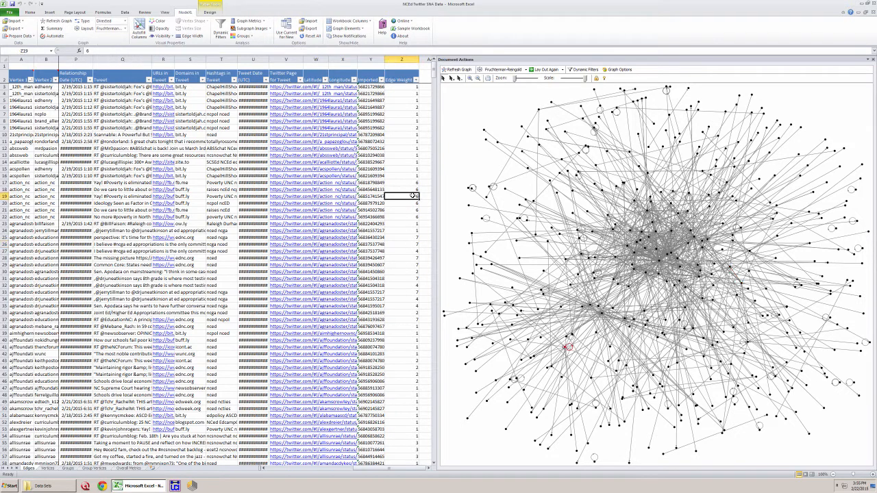
click(417, 82)
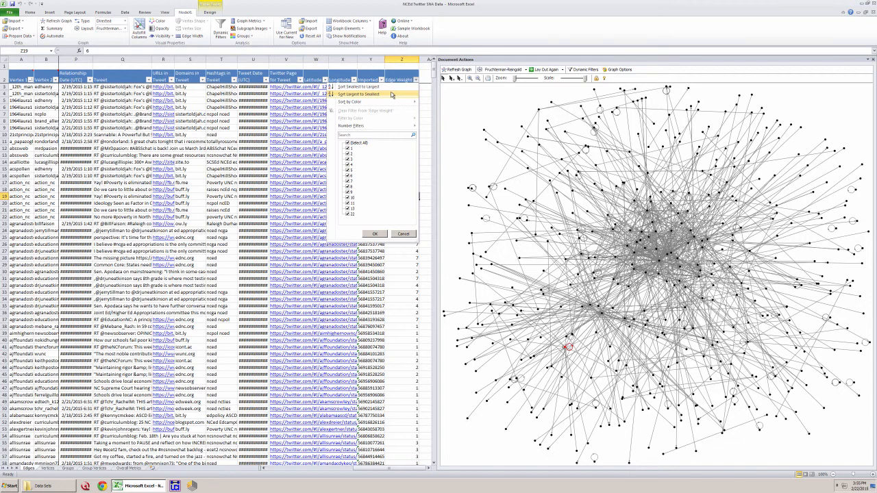
click(391, 95)
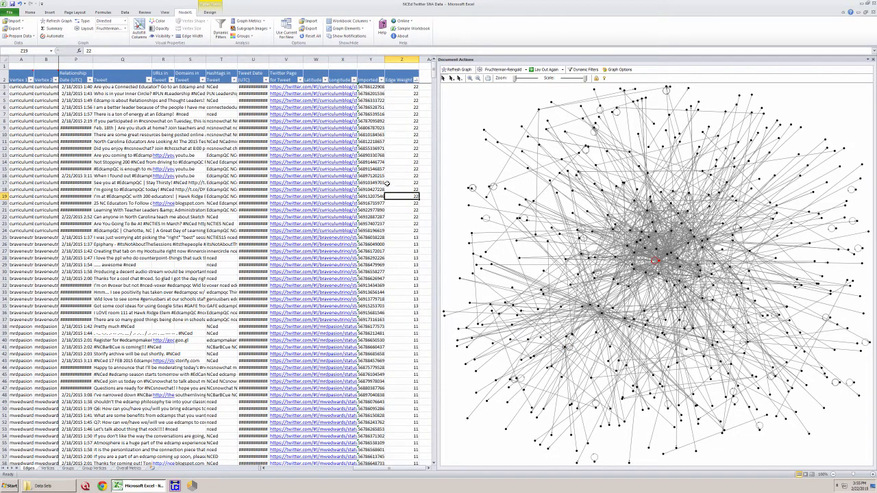
Examine the highest-weight edges by selecting the vertex pair in row 24 and the Vertex 1 entry in row 32.
click(22, 231)
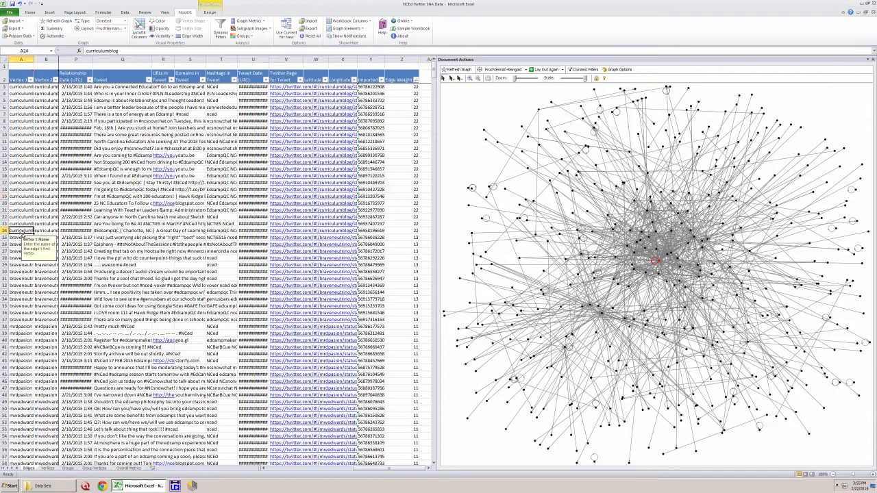
key(shift+Right)
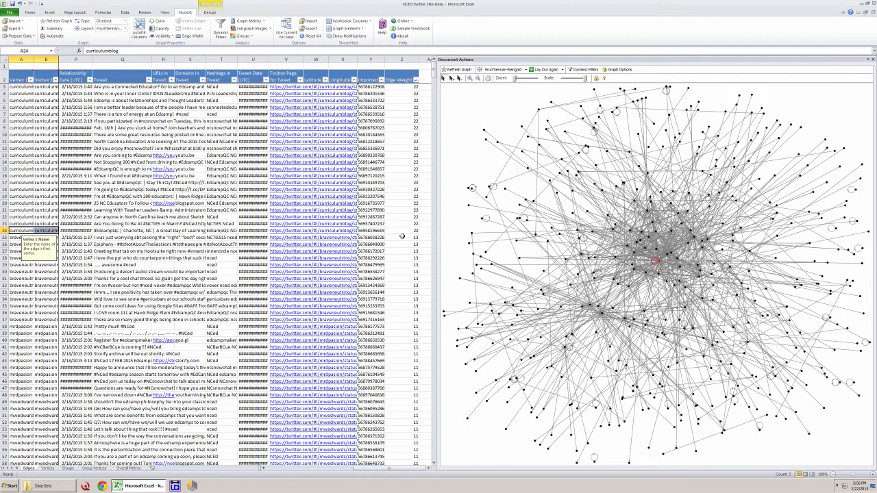
click(25, 285)
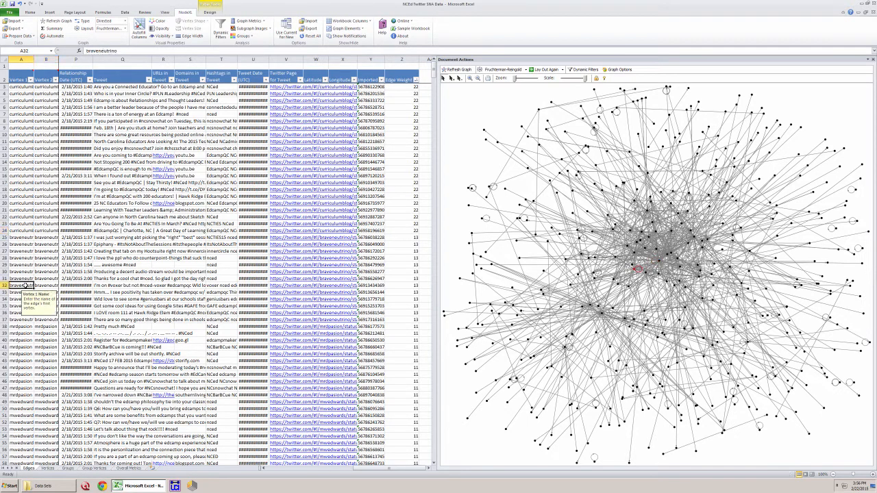
scroll(23, 333, right, 2)
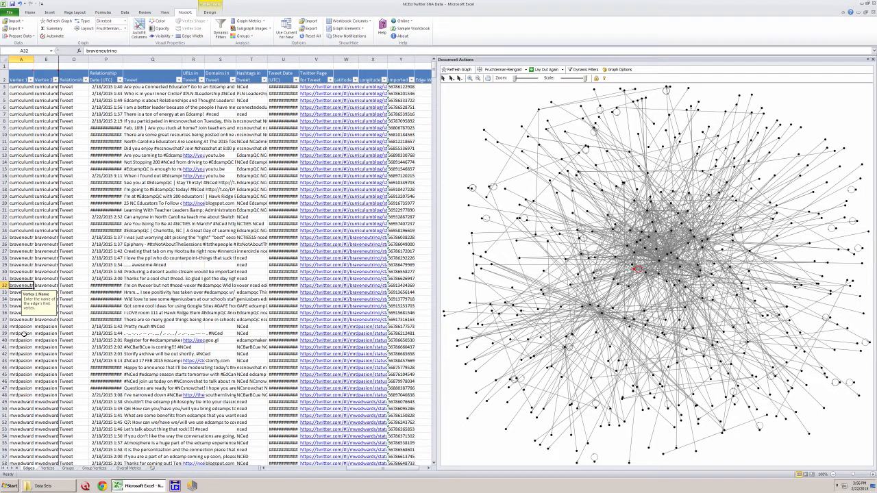
Examine how the edges are ranked by Edge Weight, scanning the vertex pairs from row 32 down to the Mentions edges.
scroll(22, 334, down, 1)
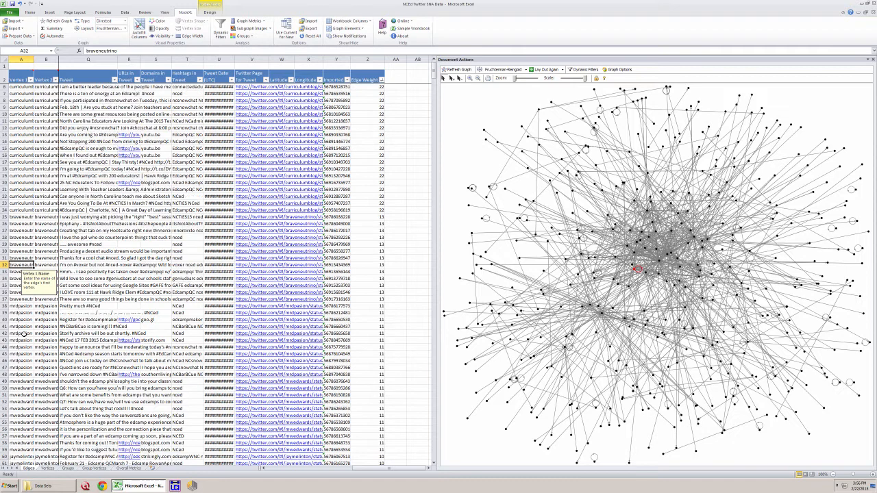
scroll(23, 333, down, 3)
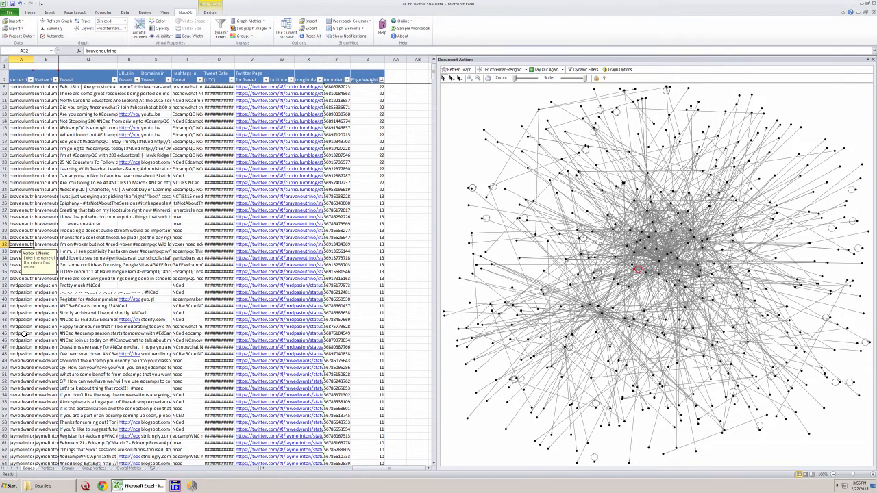
scroll(24, 334, down, 3)
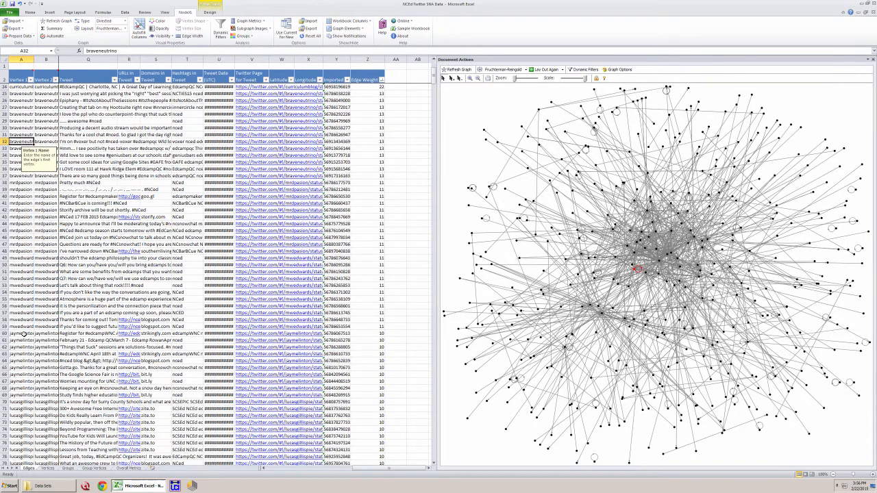
scroll(22, 334, down, 1)
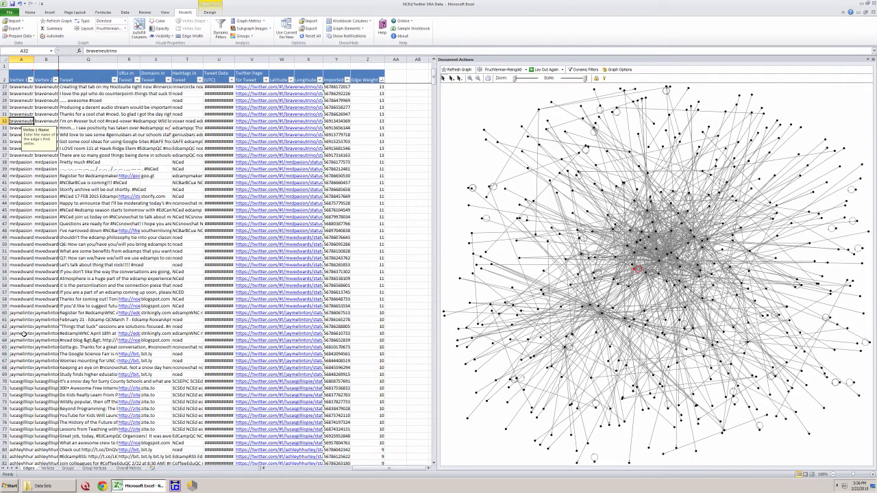
scroll(23, 334, down, 7)
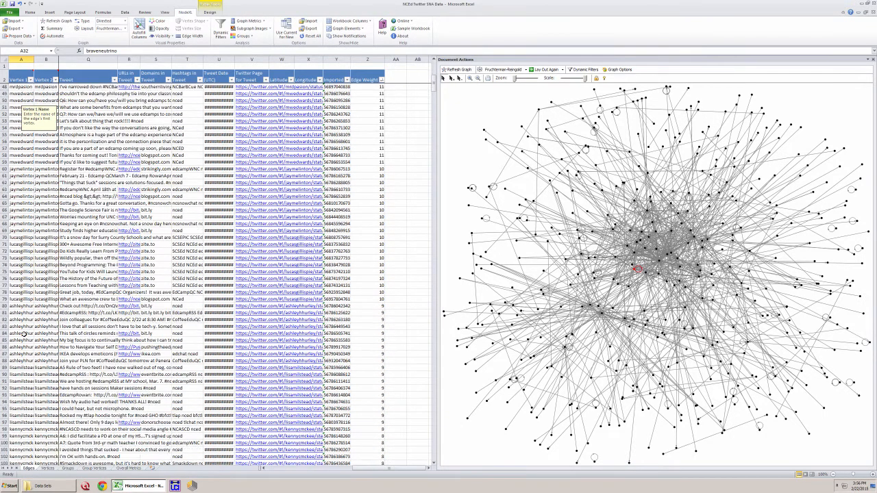
scroll(23, 333, down, 6)
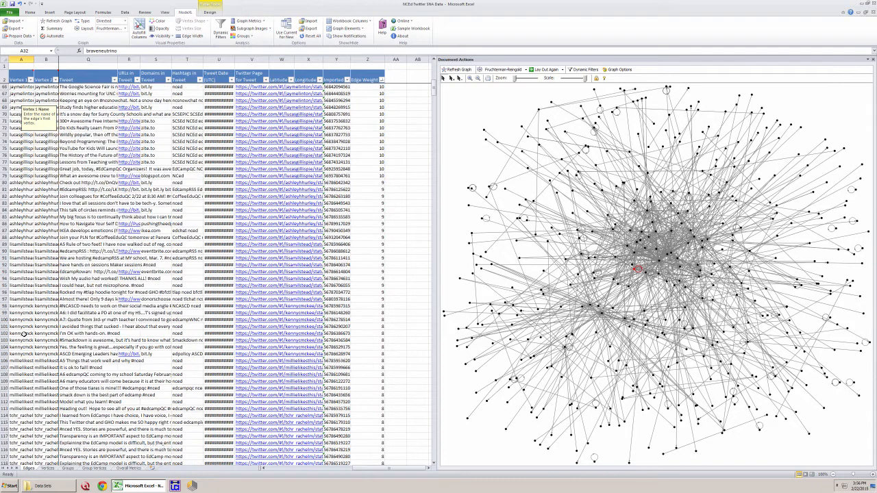
scroll(23, 333, down, 1)
scroll(22, 333, left, 1)
scroll(23, 333, down, 1)
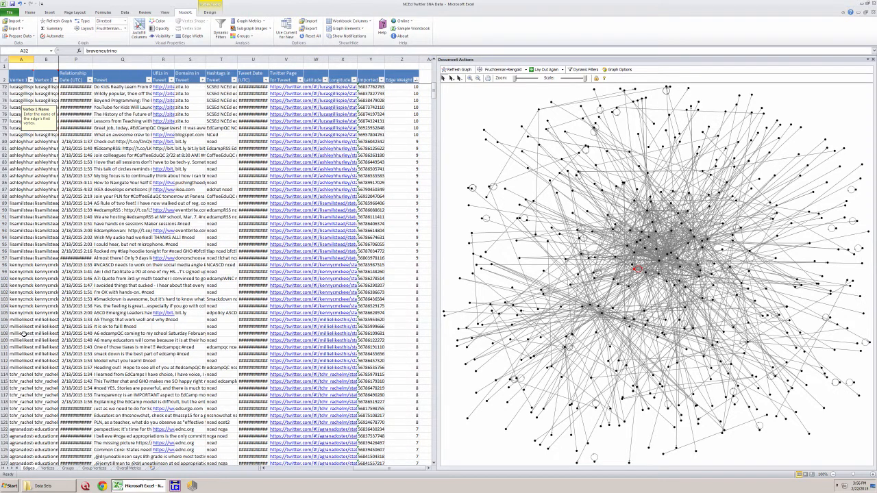
Select the group of Mentions edges in A122:Z128, from Vertex 1 through Edge Weight, to compare them.
click(25, 430)
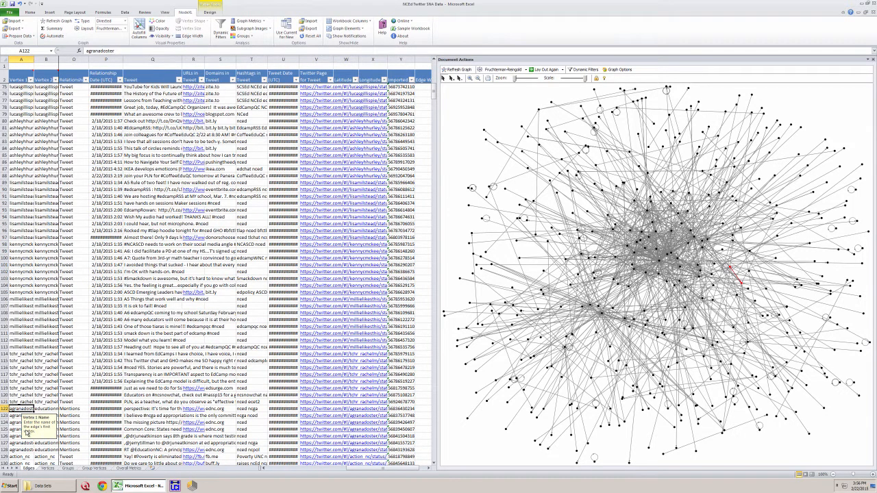
key(shift+Right)
key(shift+Right)
key(shift+Right)
key(shift+Right)
key(shift+Right)
key(shift+Right)
key(shift+Right)
key(shift+Right)
key(shift+Right)
key(shift+Right)
key(shift+Right)
key(shift+Right)
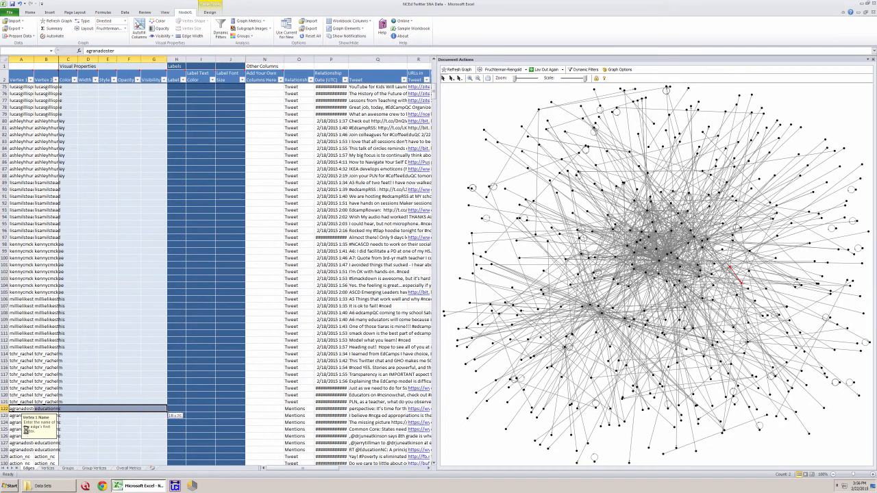
key(shift+Right)
key(shift+Right)
key(shift+Right)
key(shift+Right)
key(shift+Right)
key(shift+Right)
key(shift+Right)
key(shift+Right)
key(shift+Right)
key(shift+Right)
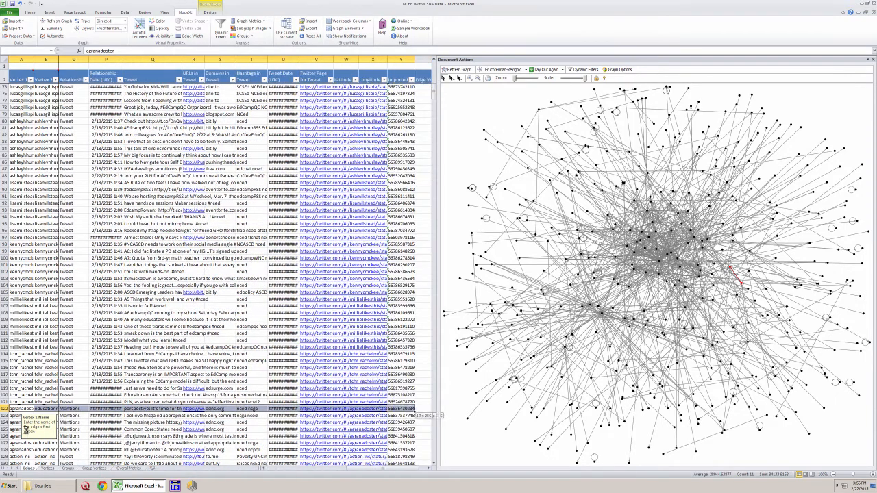
key(shift+Down)
key(shift+Down)
key(shift+Down)
key(shift+Down)
key(shift+Down)
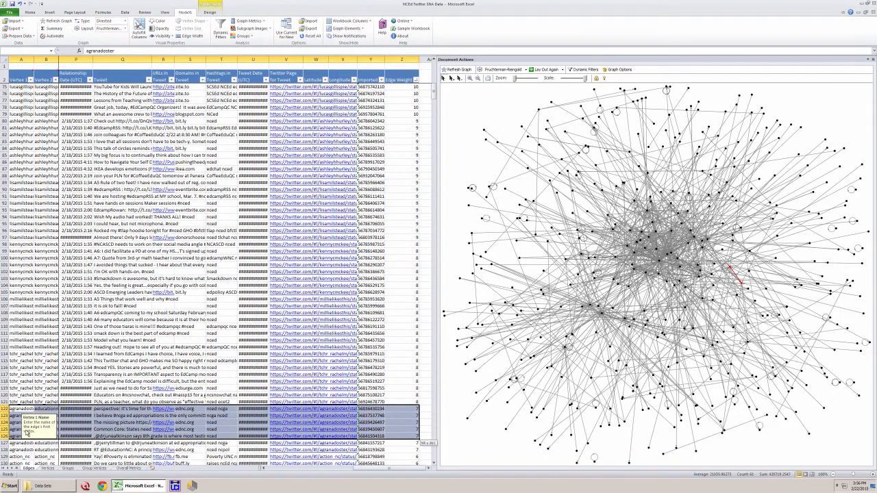
key(shift+Down)
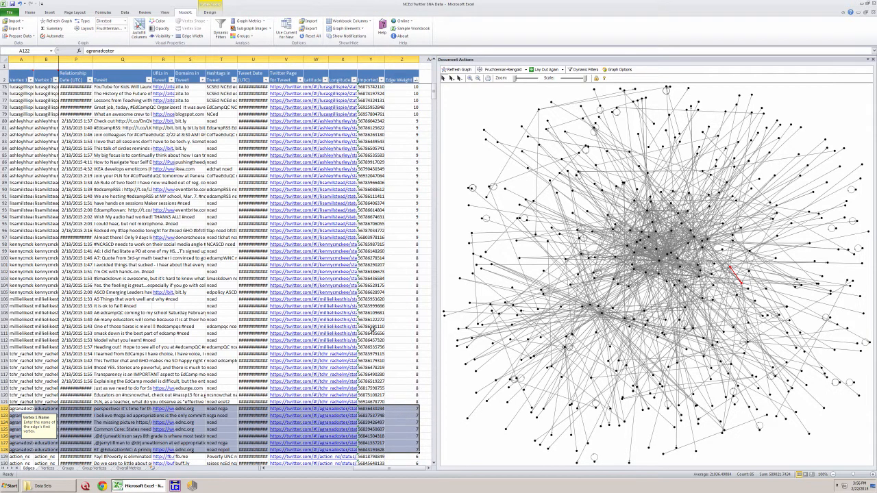
View the available data preparation commands, close them unused, and select the Edge Weight cell Z122.
click(30, 35)
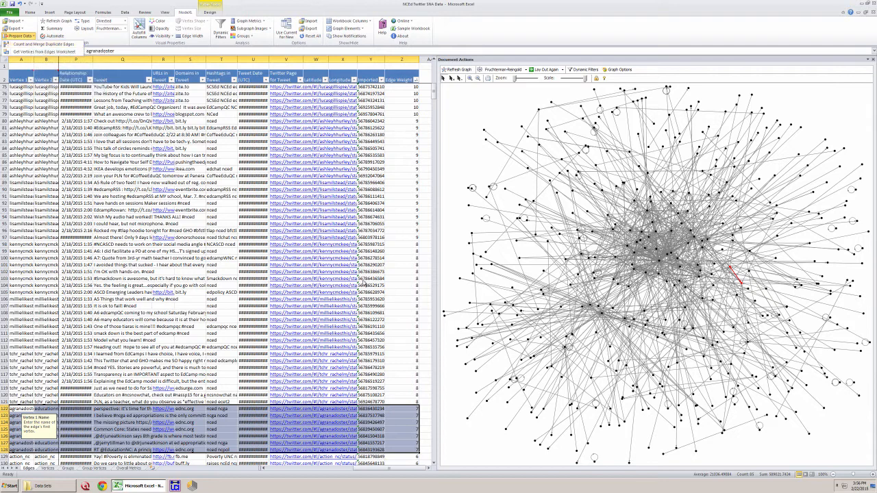
click(403, 406)
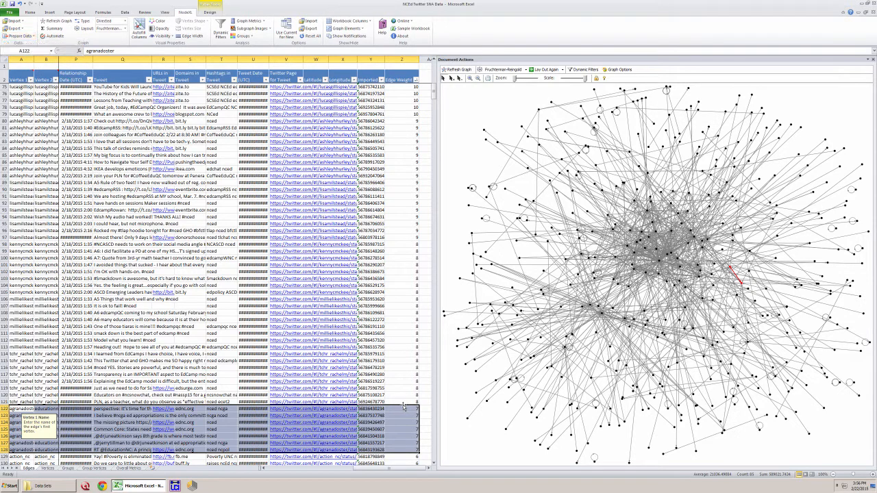
click(404, 409)
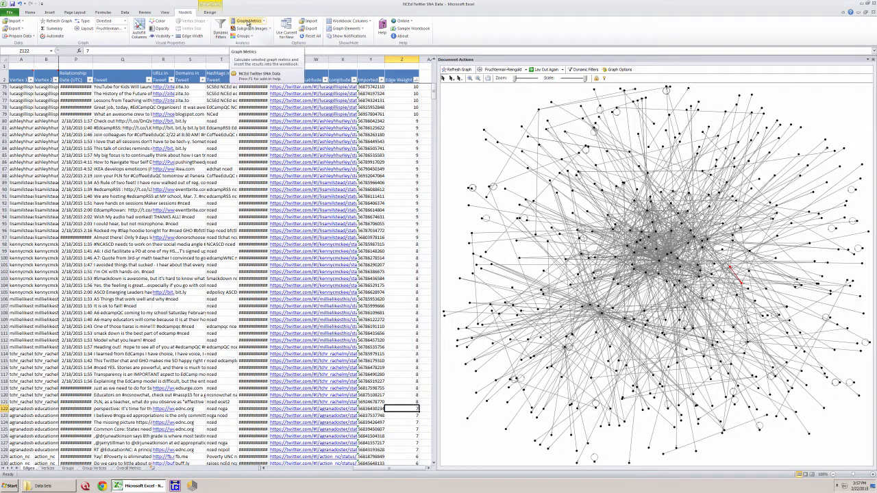
Open the Graph Metrics settings, enlarge the dialog and review the description of the overall graph metrics.
click(248, 23)
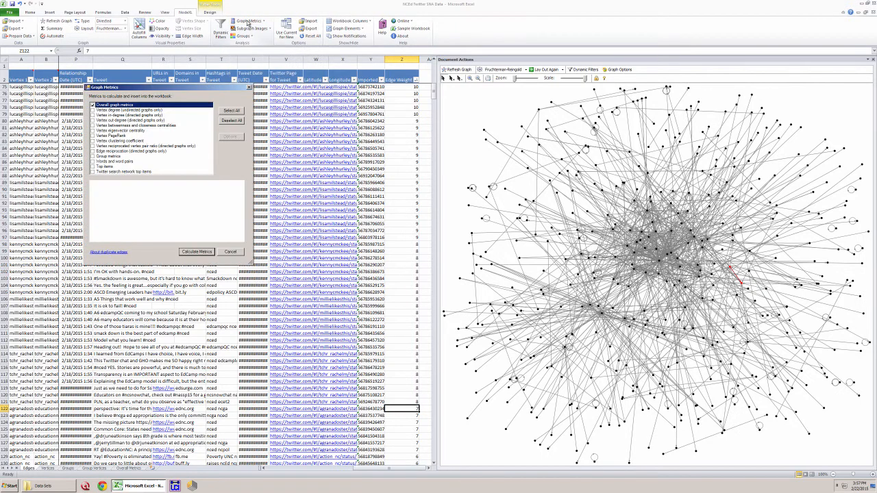
drag(226, 89, 289, 66)
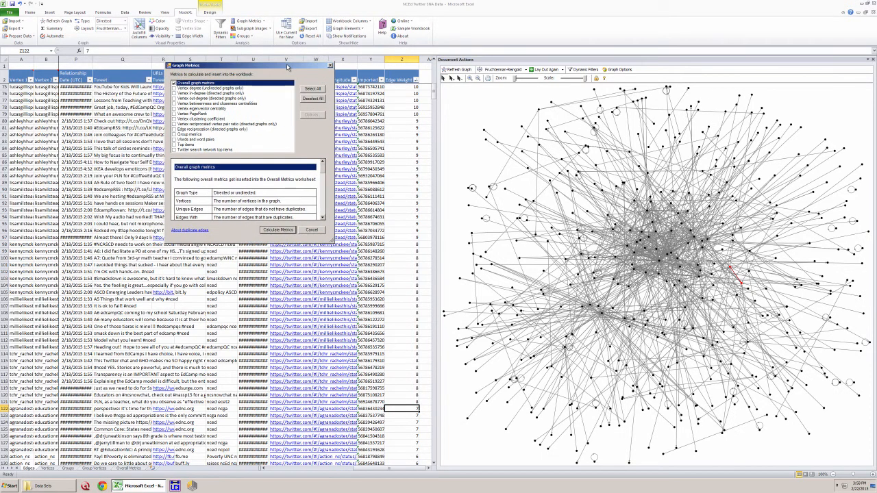
drag(331, 240, 394, 334)
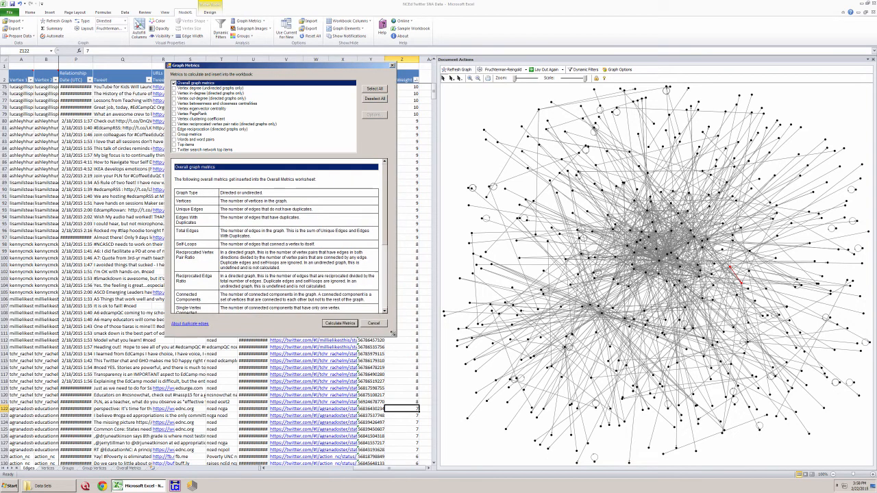
scroll(384, 244, down, 3)
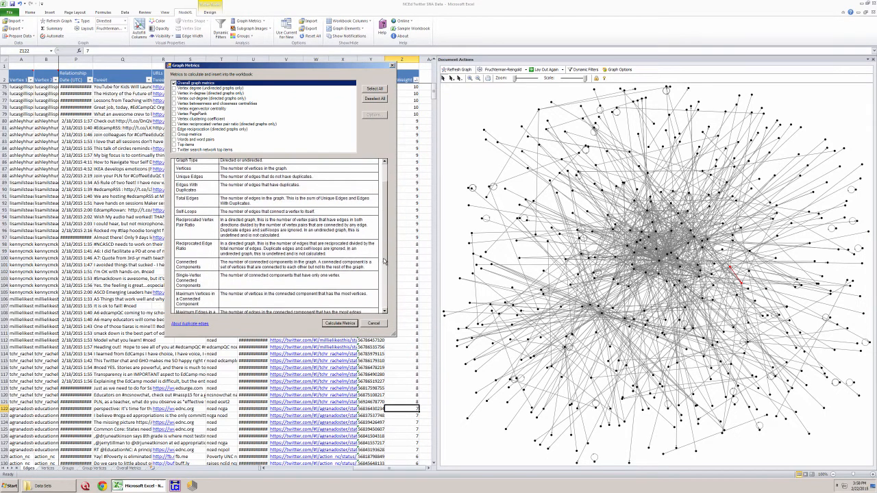
drag(385, 298, 386, 207)
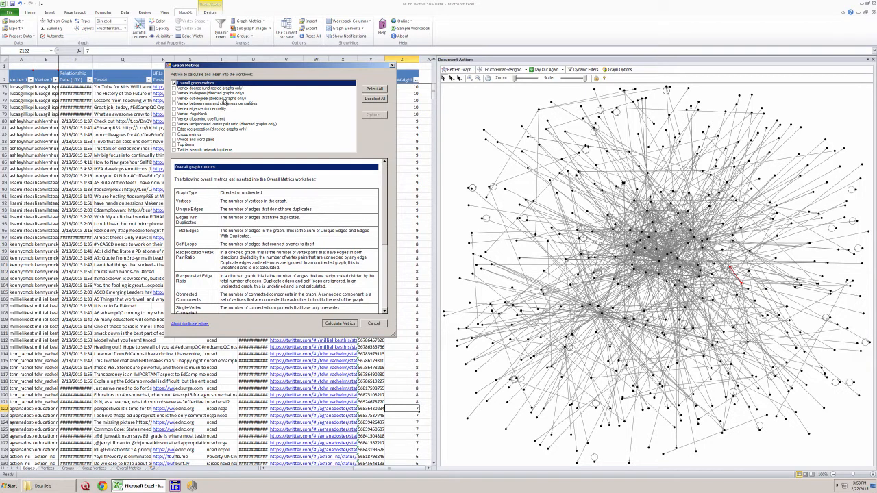
Include vertex in-degree, vertex out-degree, eigenvector centrality, and betweenness and closeness centralities among the metrics.
click(175, 93)
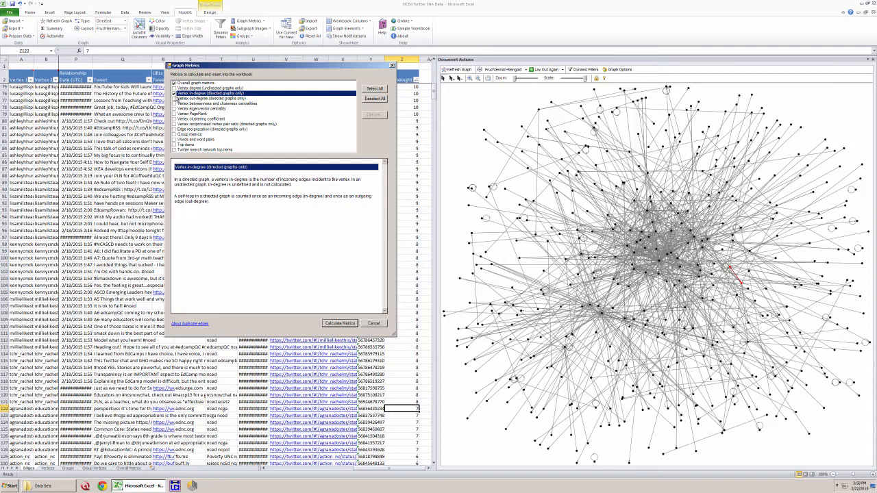
click(174, 99)
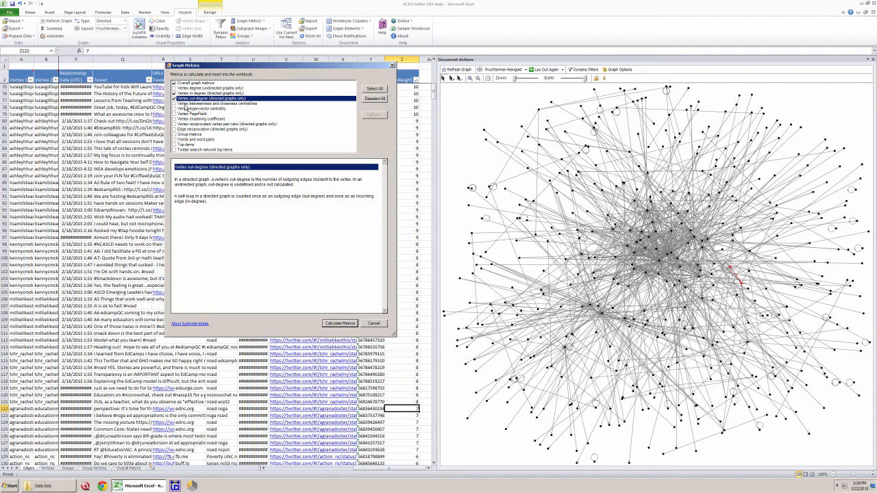
click(175, 109)
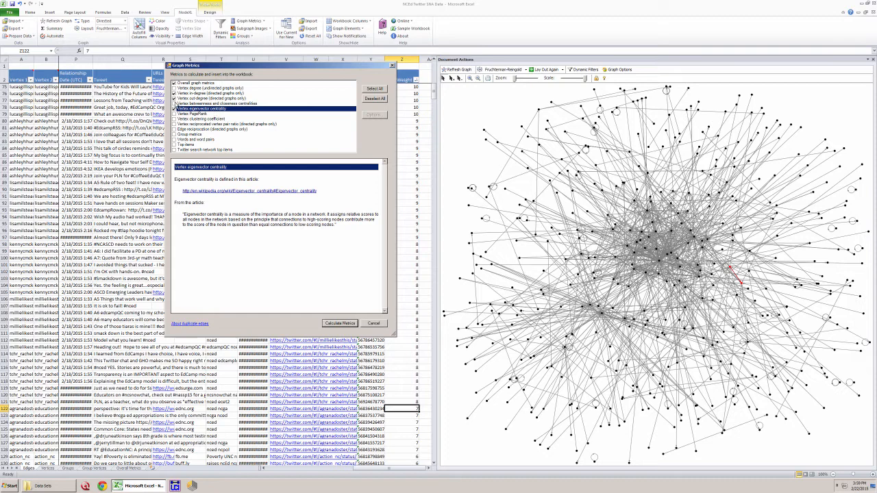
click(174, 104)
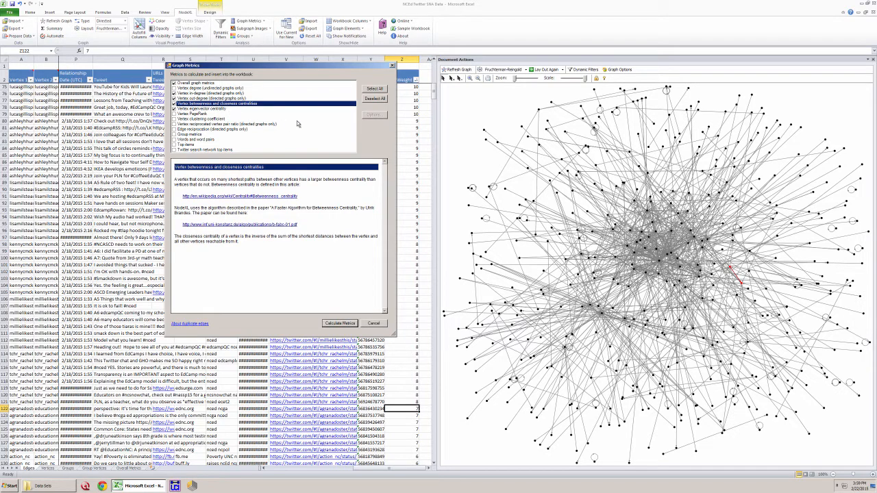
Include edge reciprocation, group metrics and vertex reciprocated vertex pair ratio, leaving out words and word pairs, and calculate the metrics.
click(175, 129)
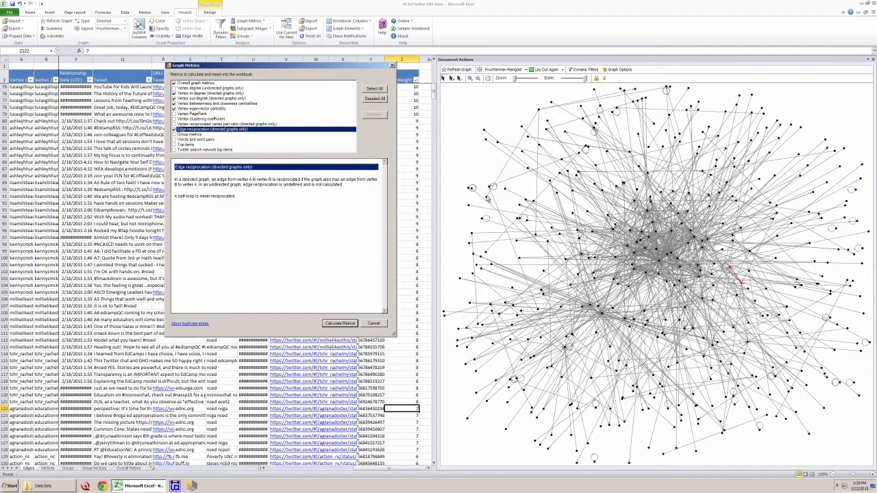
click(174, 135)
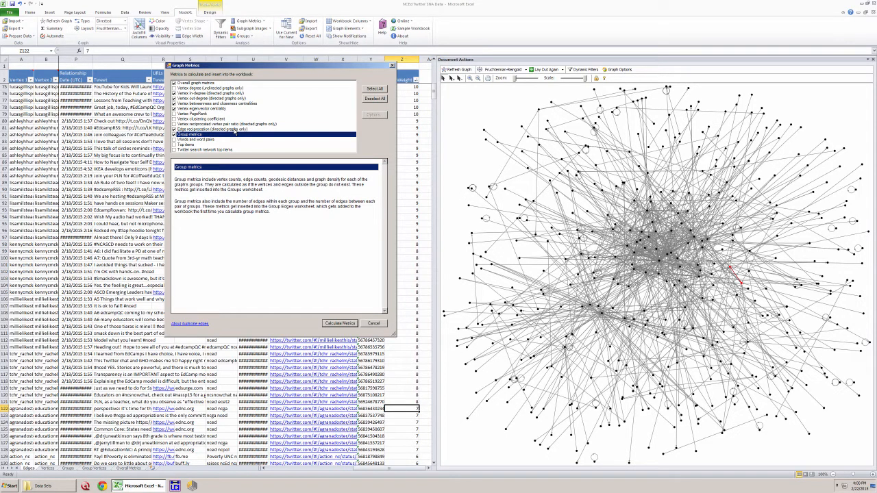
click(175, 140)
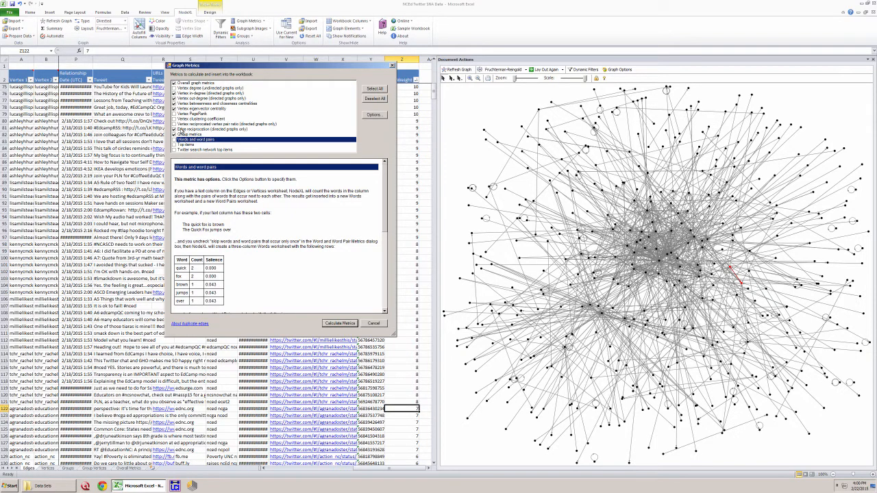
click(175, 124)
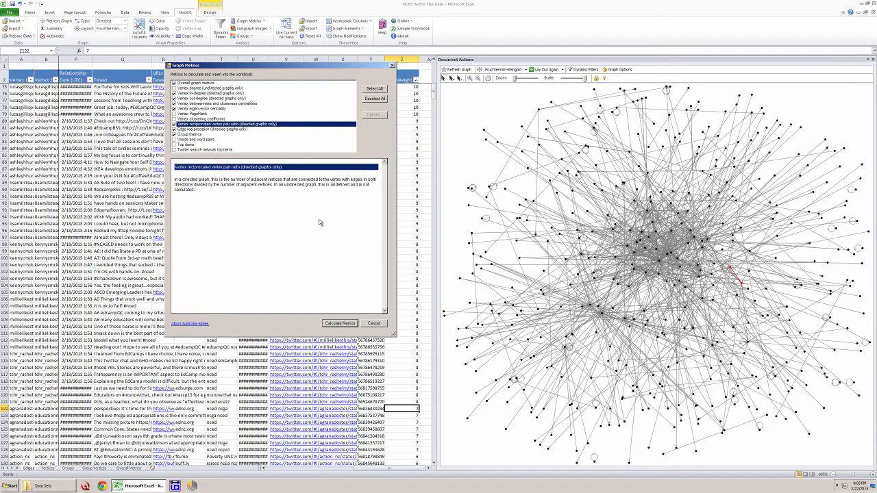
click(338, 323)
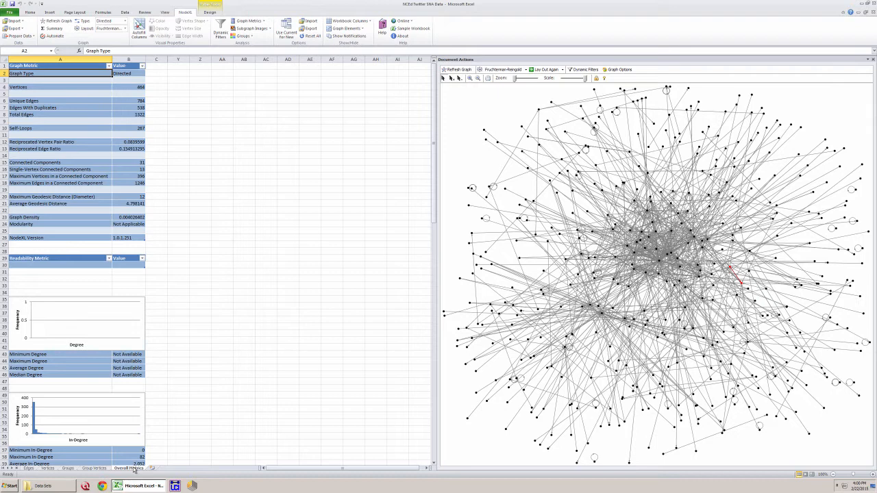
Review the vertex count, unique and total edge counts, and self-loops on the Overall Metrics worksheet.
click(140, 88)
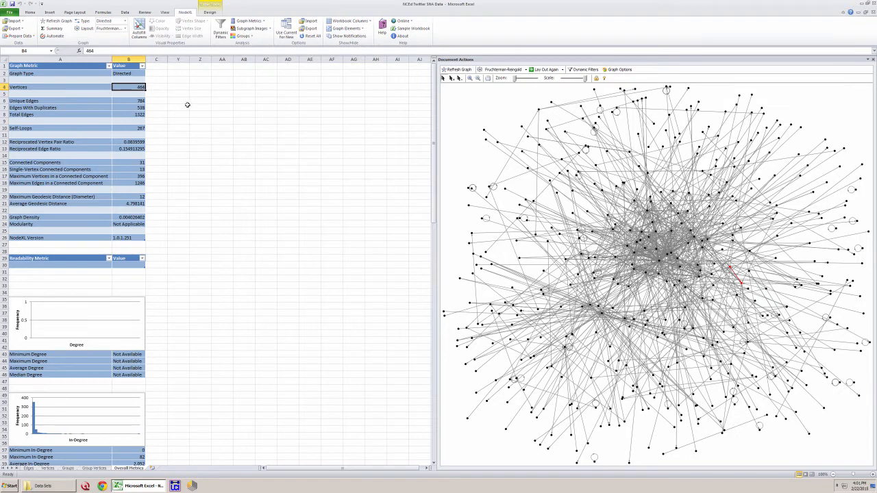
key(Down)
key(Down)
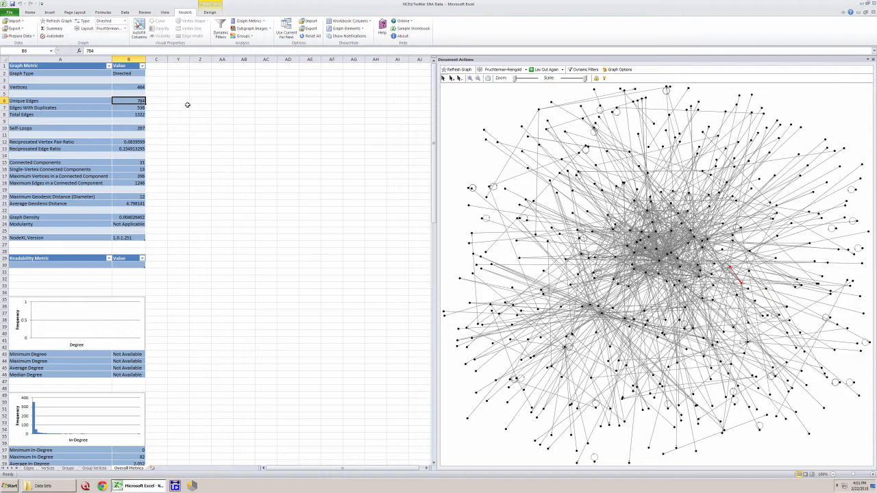
key(Down)
key(Down)
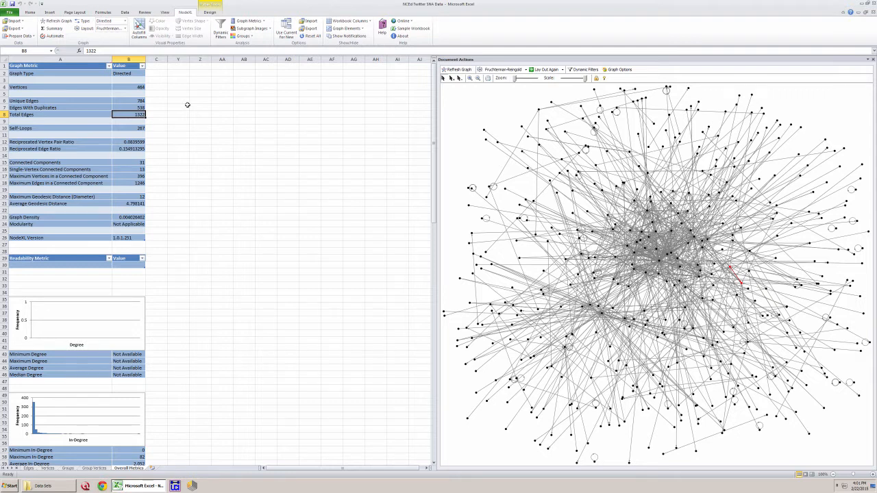
key(Down)
key(Down)
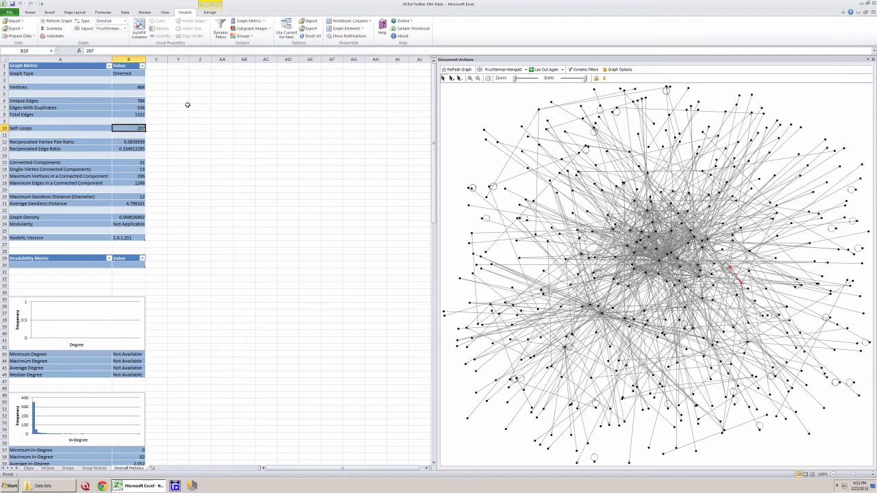
Review the reciprocated ratios, connected components, geodesic distances and graph density in the overall metrics table.
key(Down)
key(Down)
key(Down)
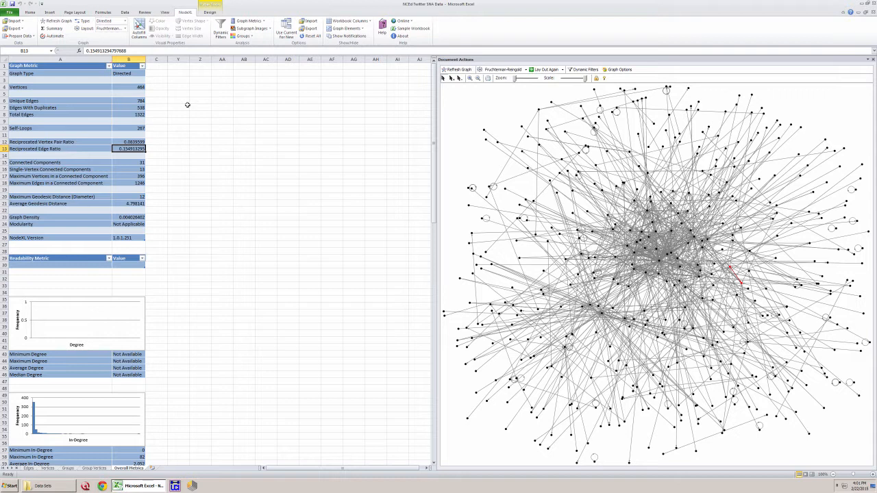
key(Down)
key(Down)
key(Down)
key(Down)
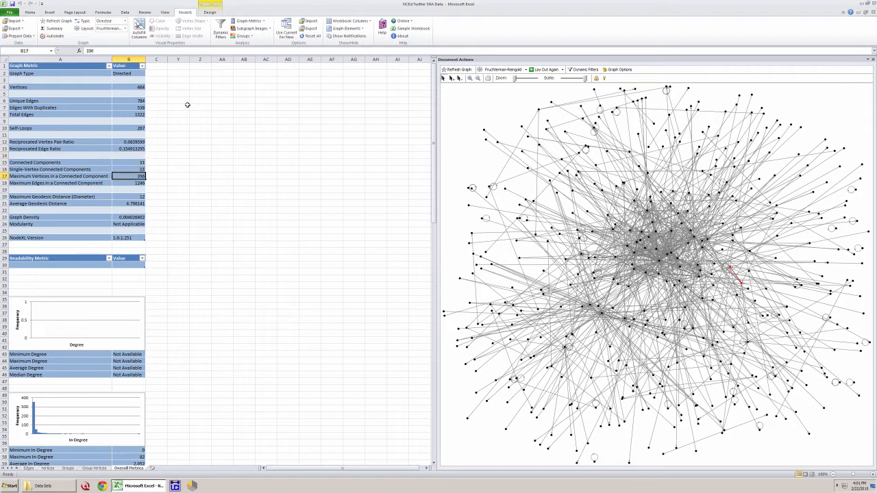
key(Down)
key(Down)
key(Down)
key(Down)
key(Down)
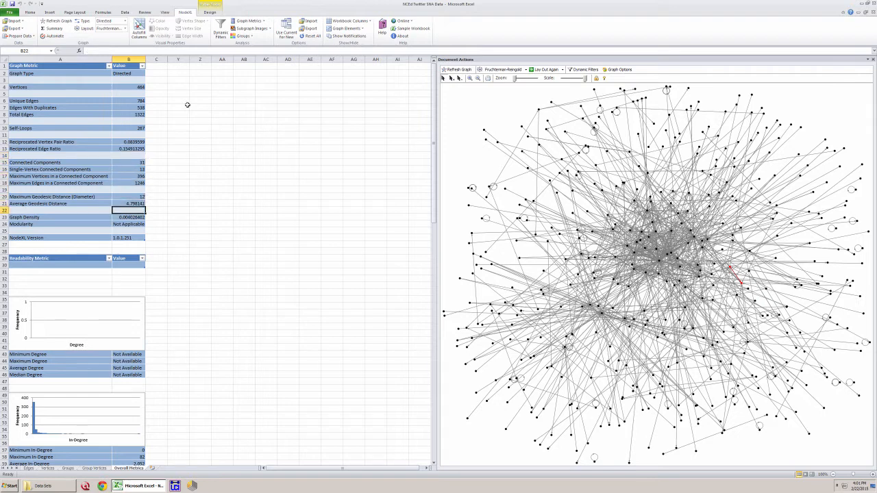
key(Down)
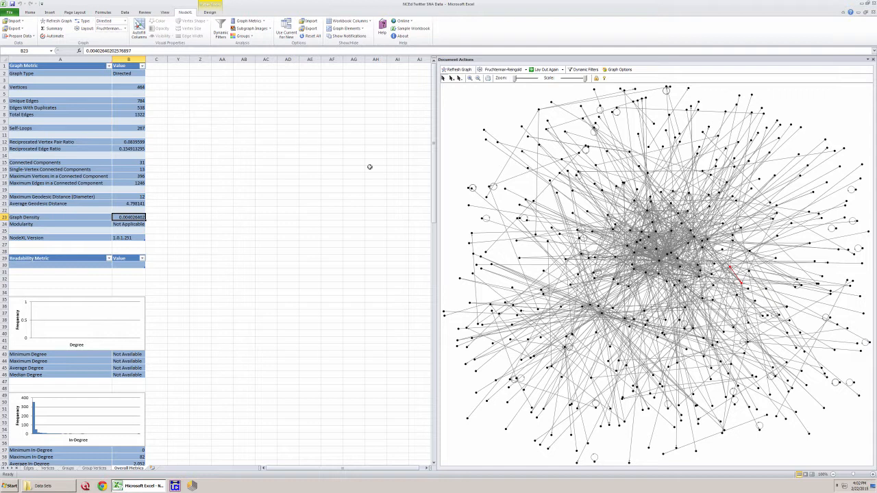
Examine the in-degree histogram and maximum in-degree, and look through the centrality charts further down the Overall Metrics worksheet.
drag(432, 182, 432, 232)
drag(432, 231, 439, 249)
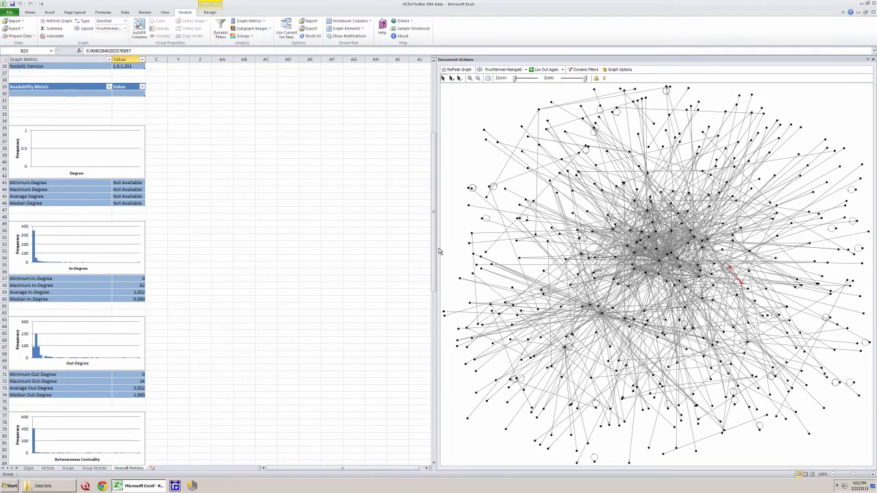
click(34, 254)
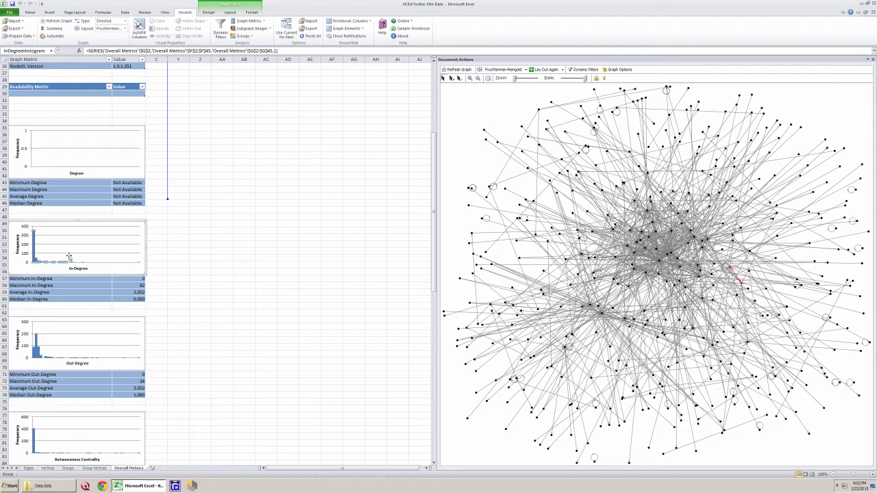
click(136, 286)
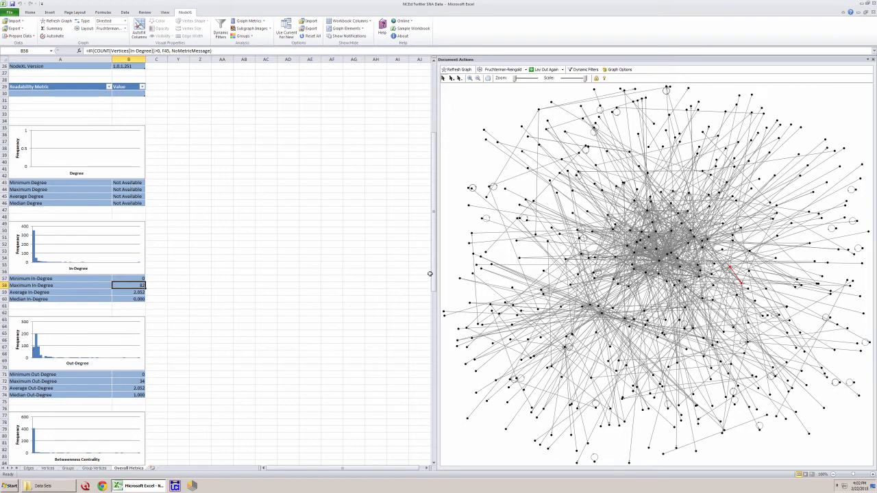
drag(433, 274, 426, 428)
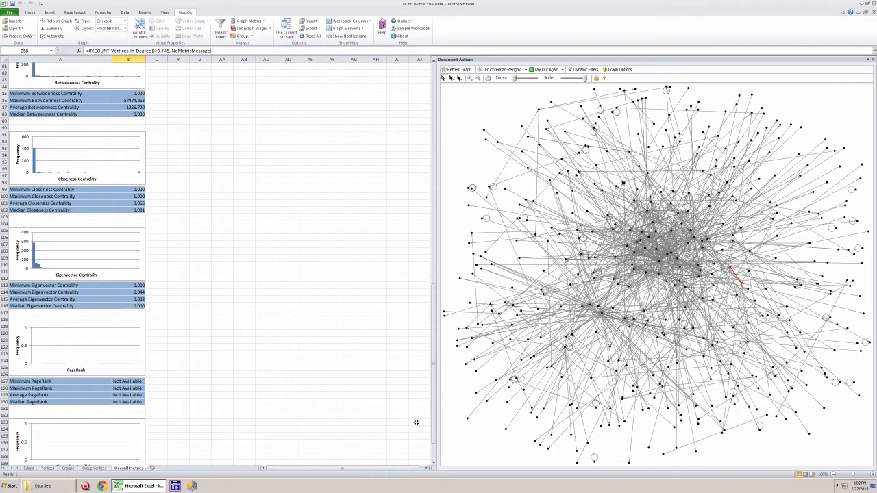
Widen the Vertex column on the Vertices worksheet so full names fit, and bring the graph metrics columns into view.
click(49, 469)
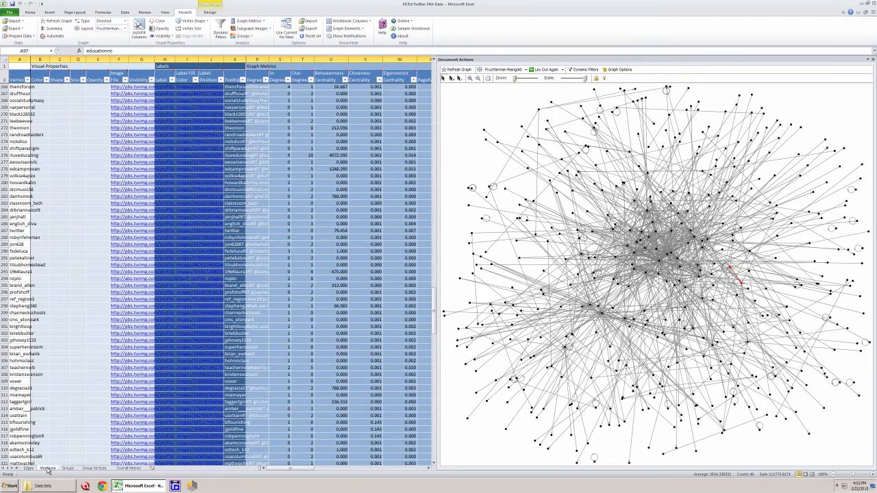
click(329, 127)
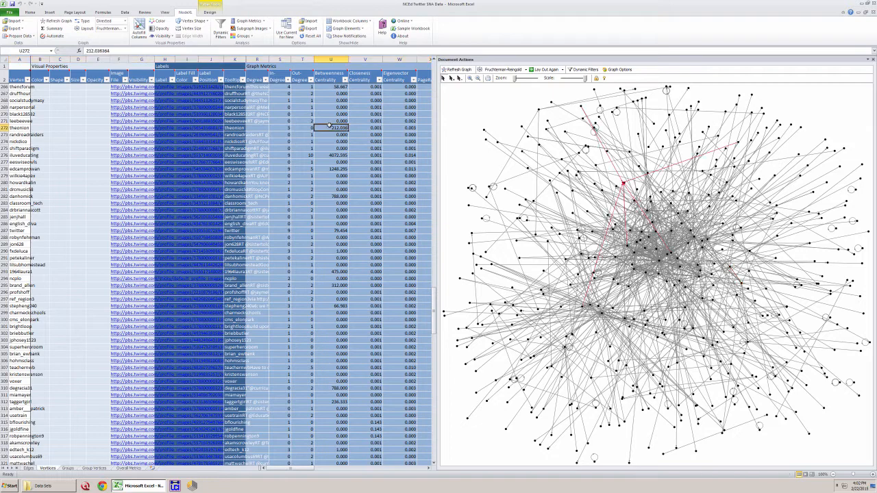
drag(30, 59, 65, 64)
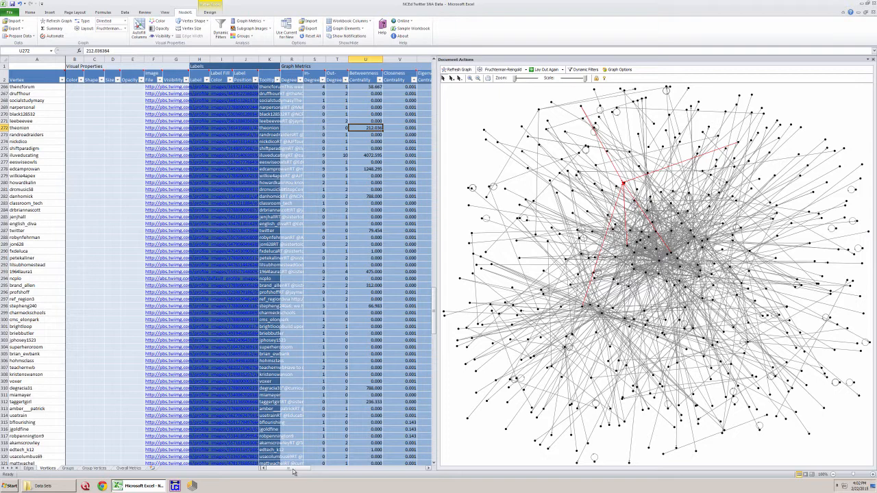
drag(293, 471, 339, 470)
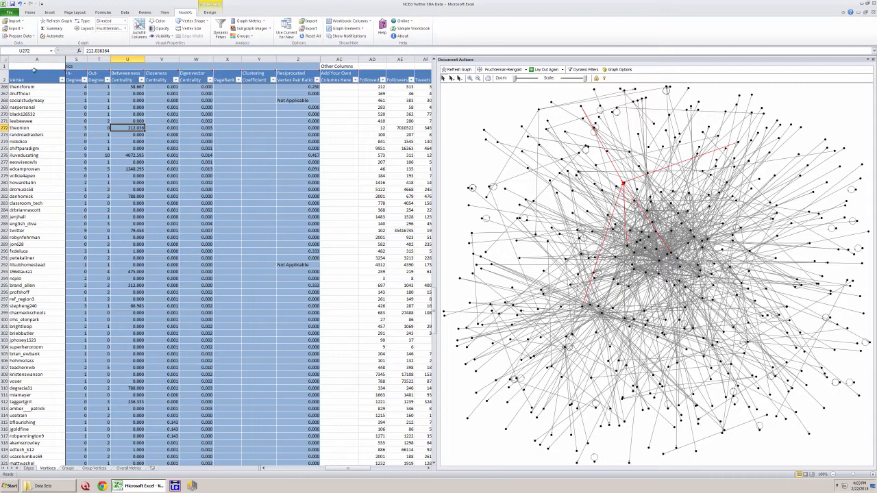
Examine the in-degree values of the vertices in rows 266 to 276 with their graph connections, and the out-degree in row 276.
click(75, 86)
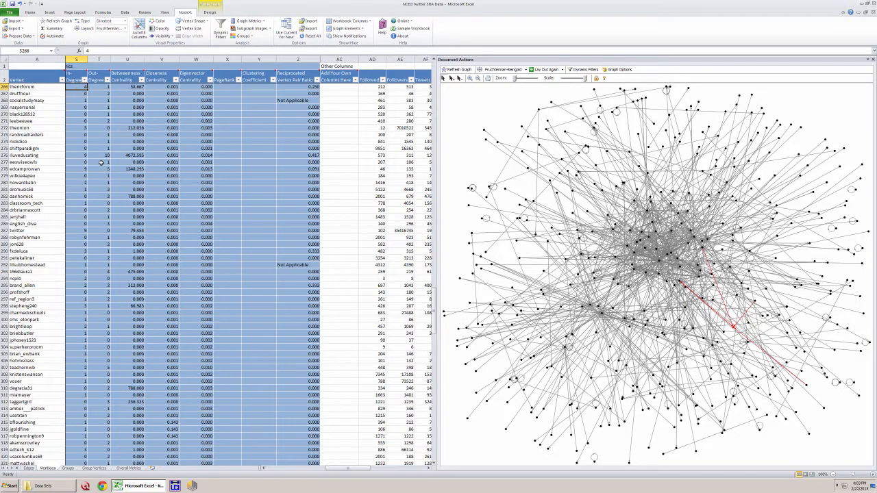
click(78, 155)
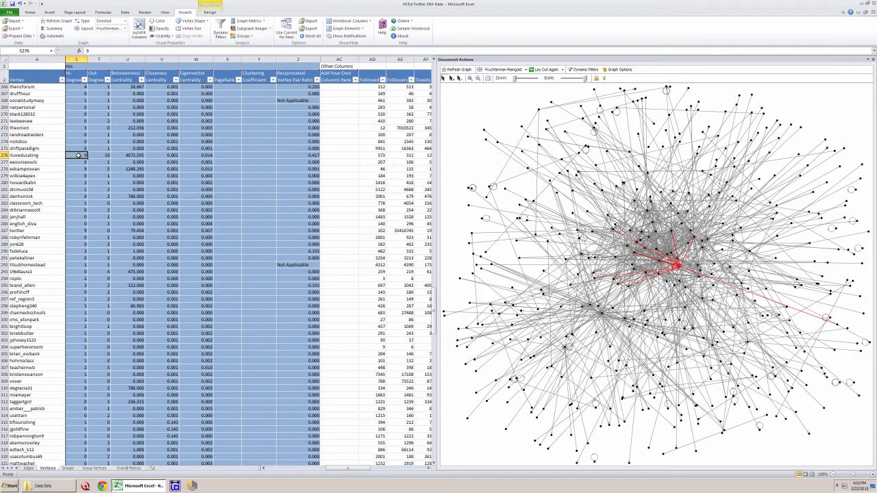
key(Up)
key(Up)
key(Up)
key(Up)
key(Up)
key(Up)
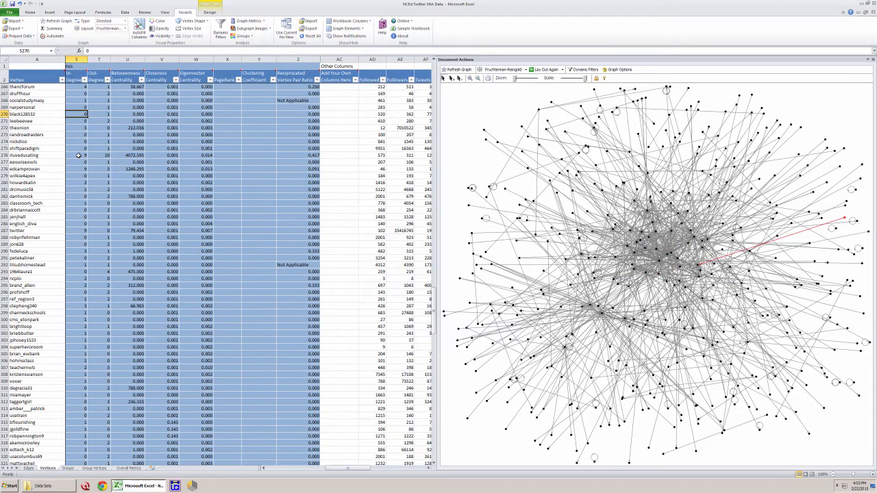
key(Up)
key(Up)
key(Up)
key(Up)
key(Down)
key(Down)
key(Down)
key(Down)
key(Down)
key(Down)
key(Down)
key(Down)
key(Down)
key(Down)
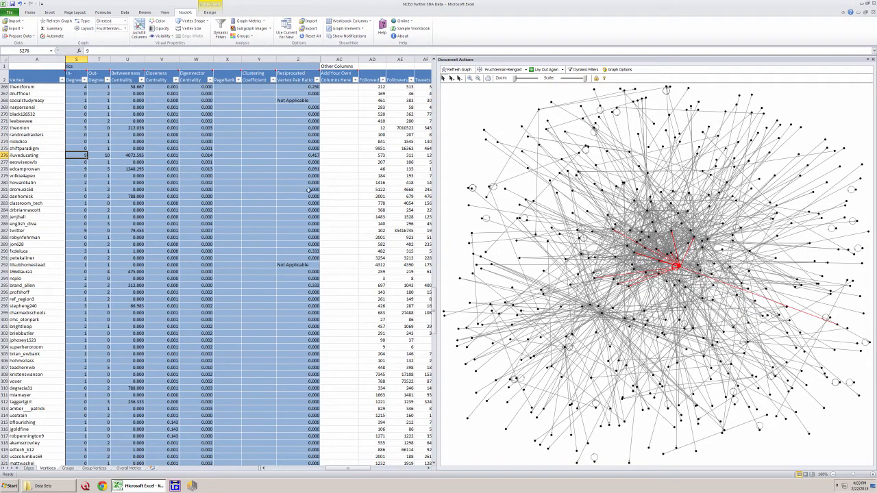
click(103, 157)
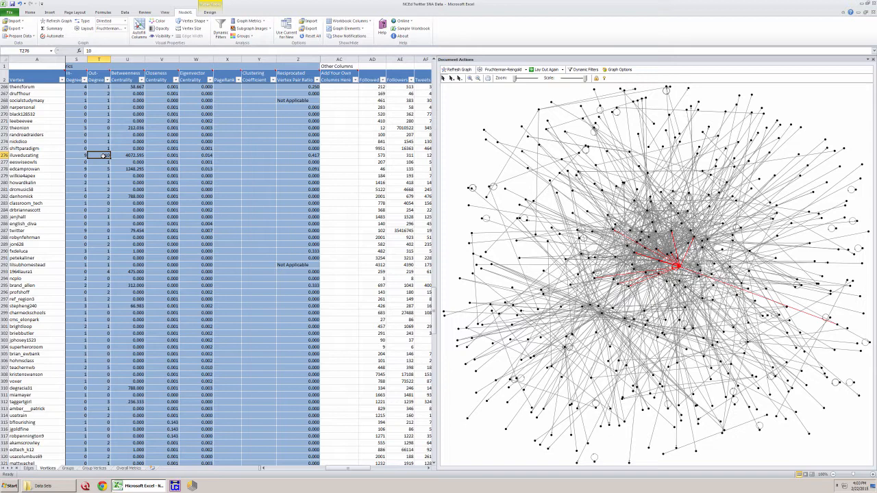
Inspect the centrality columns for row 269, and highlight the in-degree, out-degree and Reciprocated Vertex Pair Ratio columns for comparison.
click(132, 109)
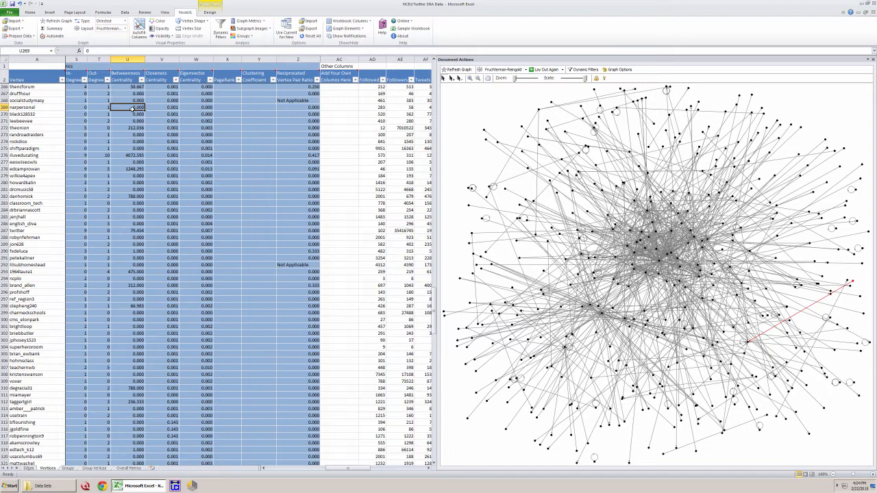
key(Right)
key(Right)
key(Left)
key(Left)
key(Left)
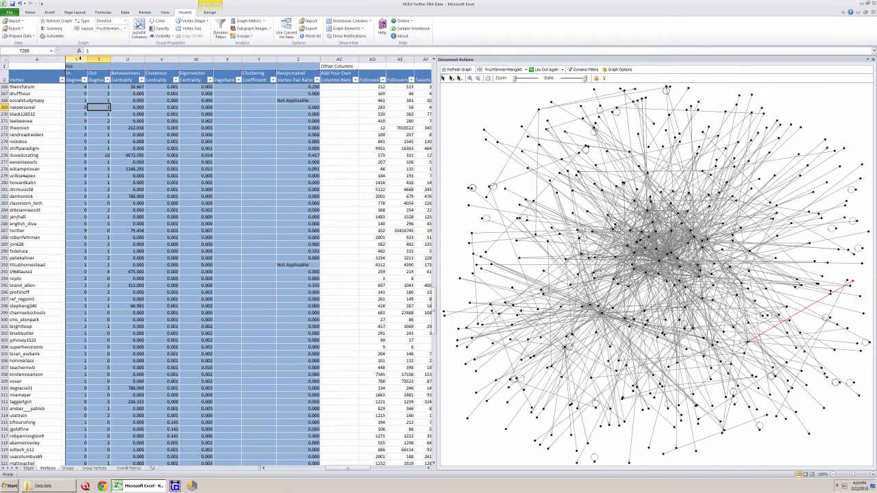
drag(77, 58, 90, 59)
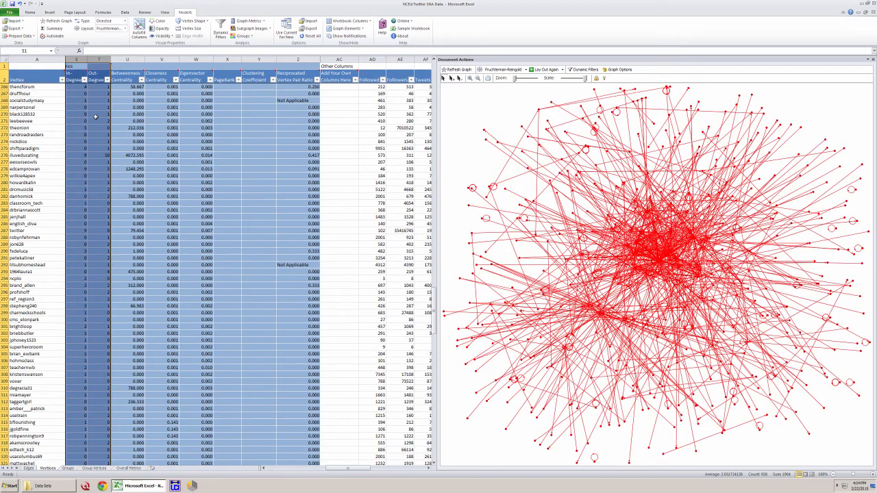
click(95, 116)
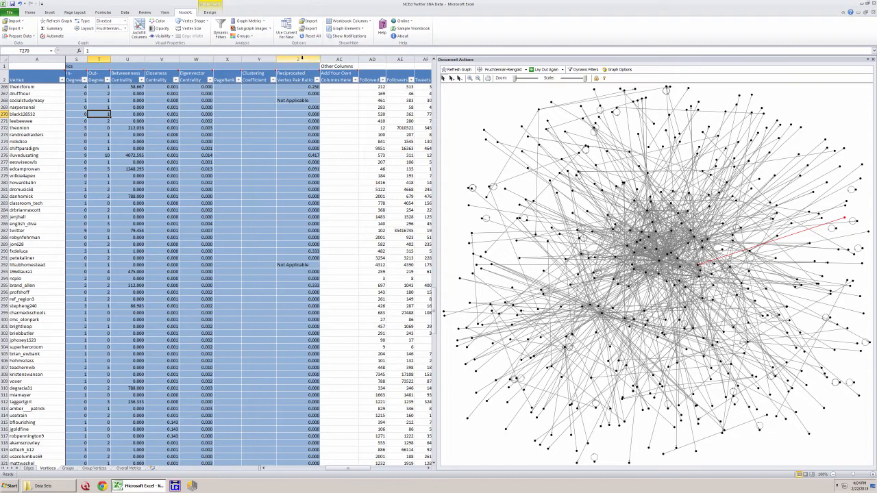
click(301, 59)
click(249, 217)
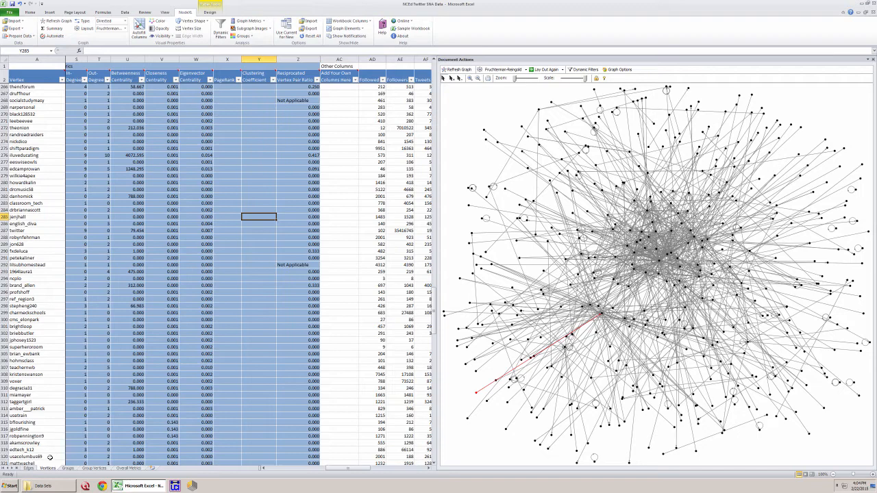
Check the Edge Weight column on the Edges worksheet.
click(28, 469)
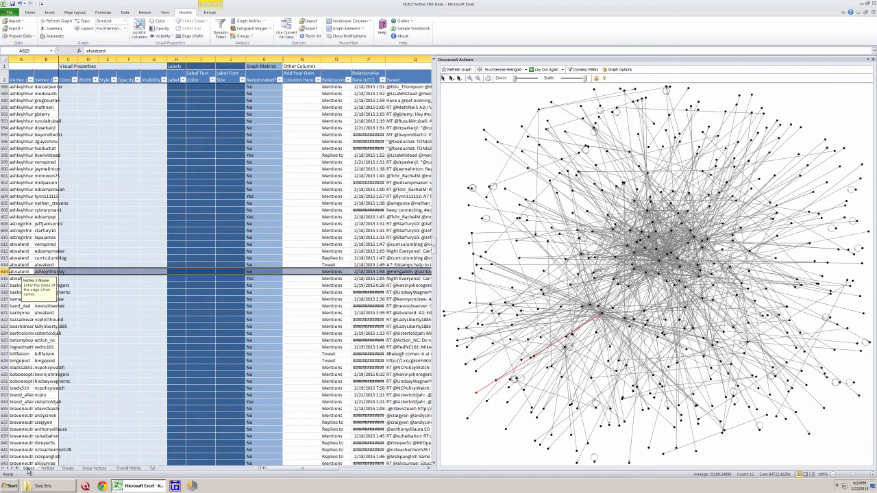
drag(297, 470, 391, 474)
click(401, 271)
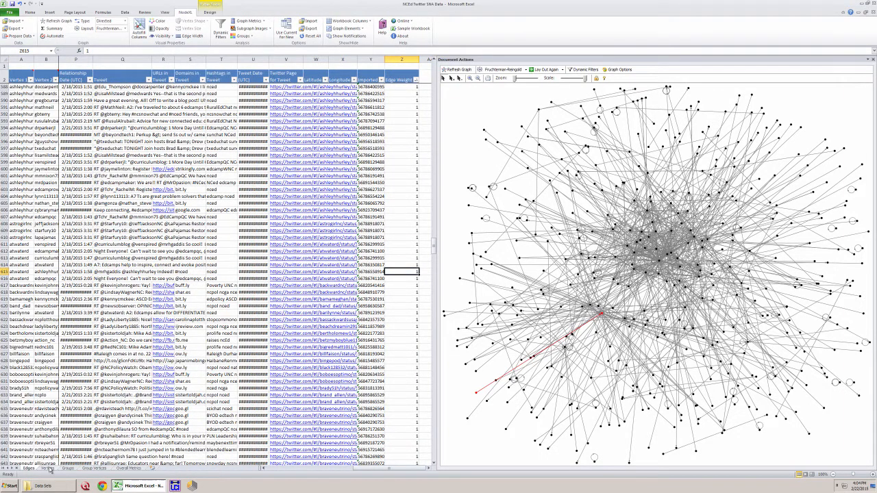
Revisit the summary at the start of the Overall Metrics worksheet, and return to the graph metrics columns of the Vertices worksheet.
click(130, 468)
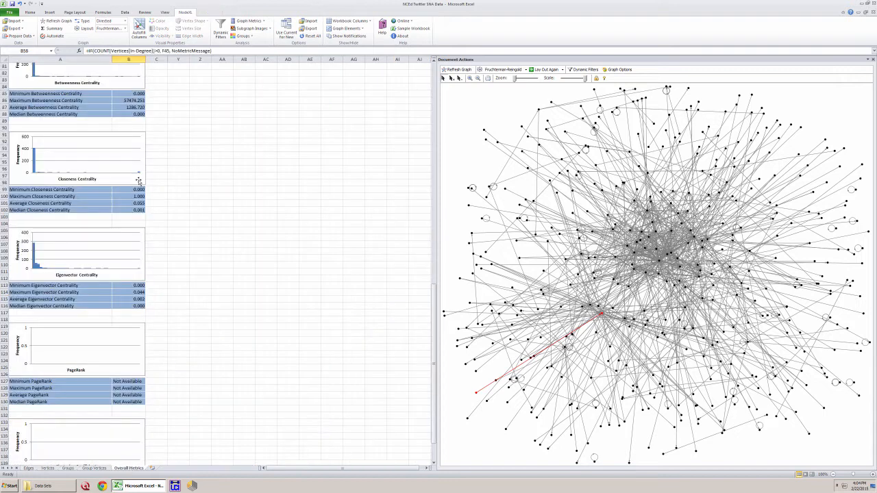
scroll(140, 180, up, 20)
scroll(140, 181, up, 5)
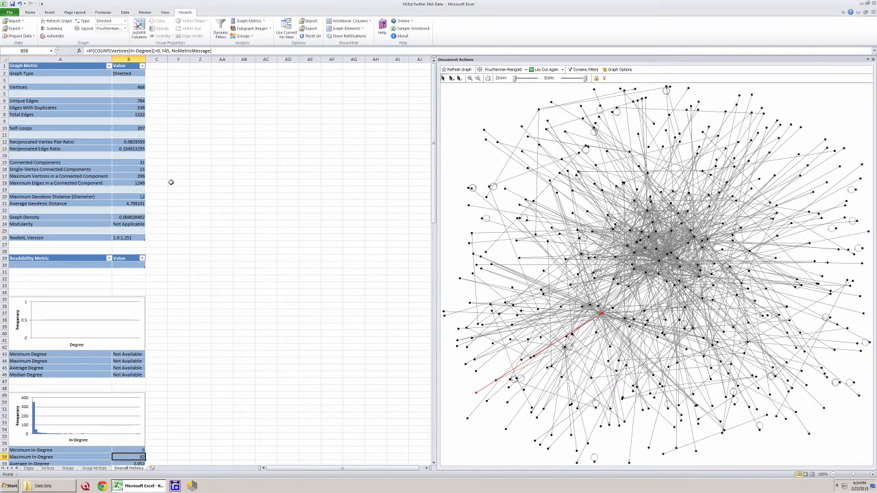
click(48, 469)
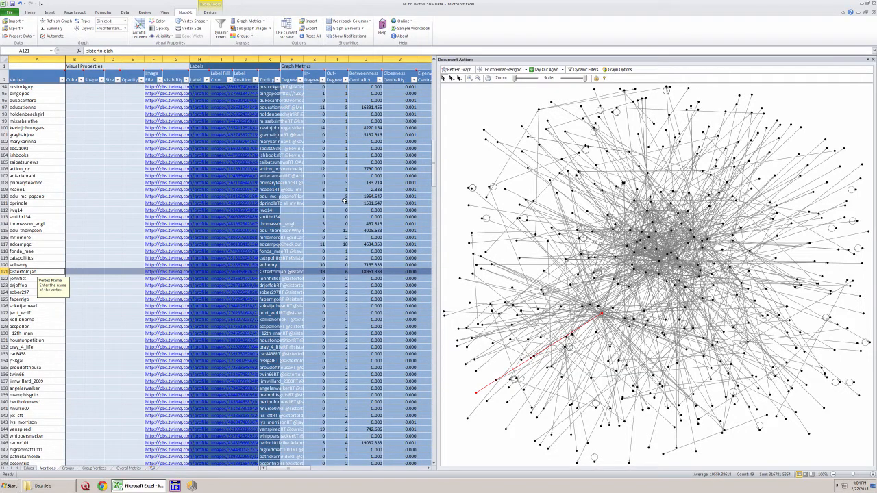
drag(291, 470, 319, 471)
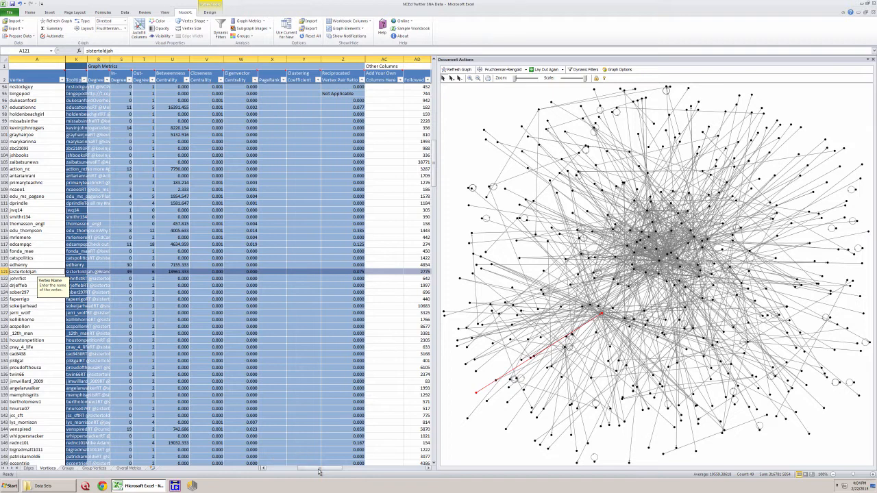